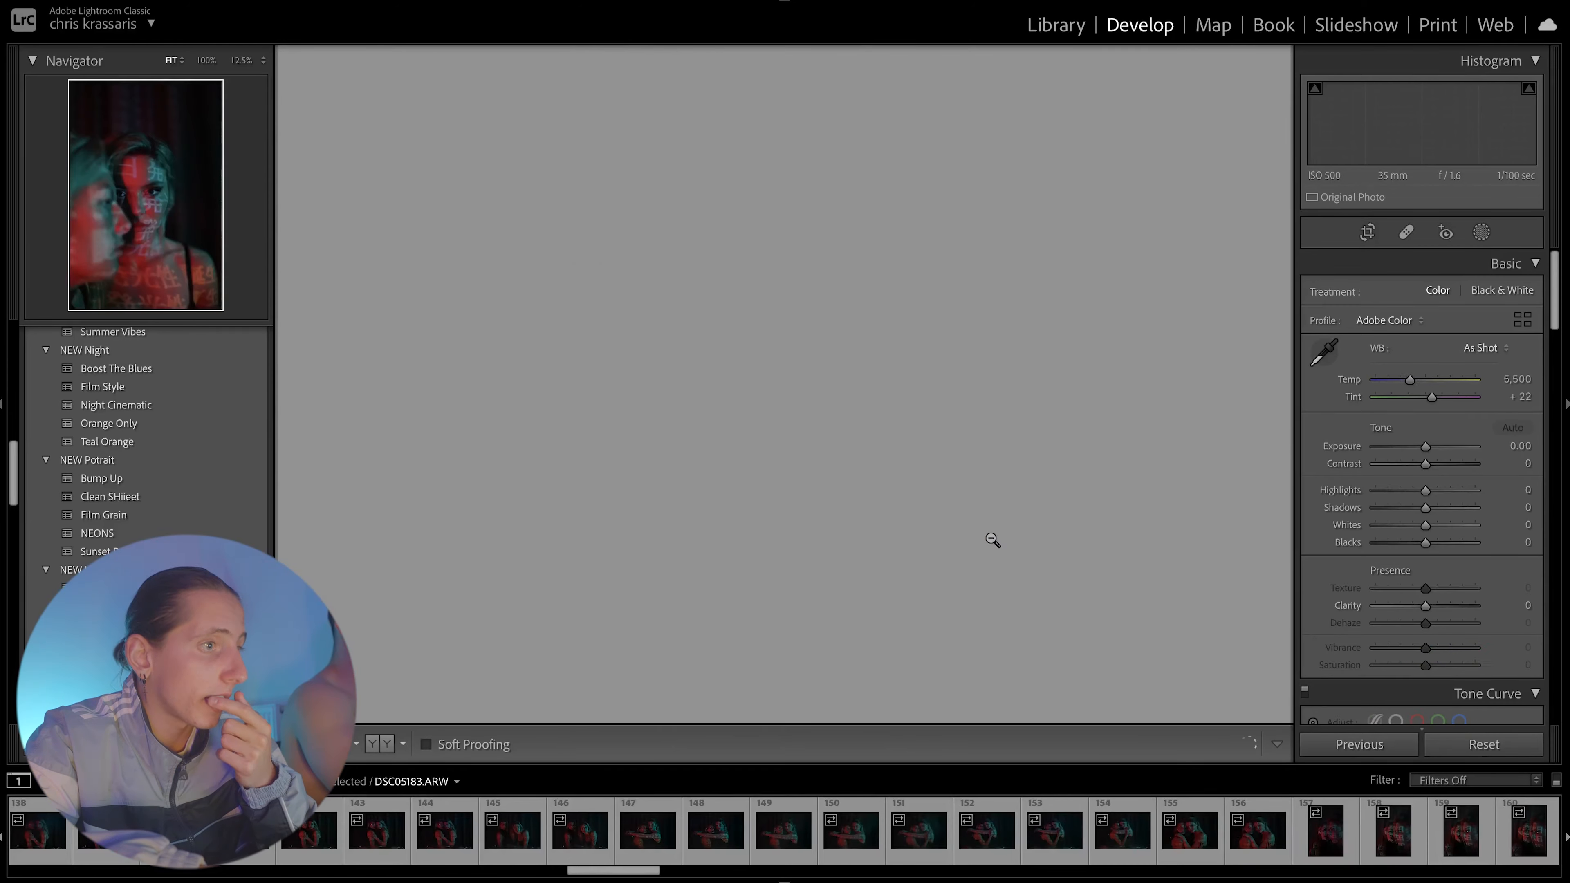
Browse forward through the shoot to DSC05207.ARW, the close-up of two faces crossed by a red light beam
{"action": "key", "text": "Right"}
{"action": "key", "text": "Right"}
{"action": "key", "text": "Right"}
{"action": "key", "text": "Right"}
{"action": "key", "text": "Right"}
{"action": "key", "text": "Right"}
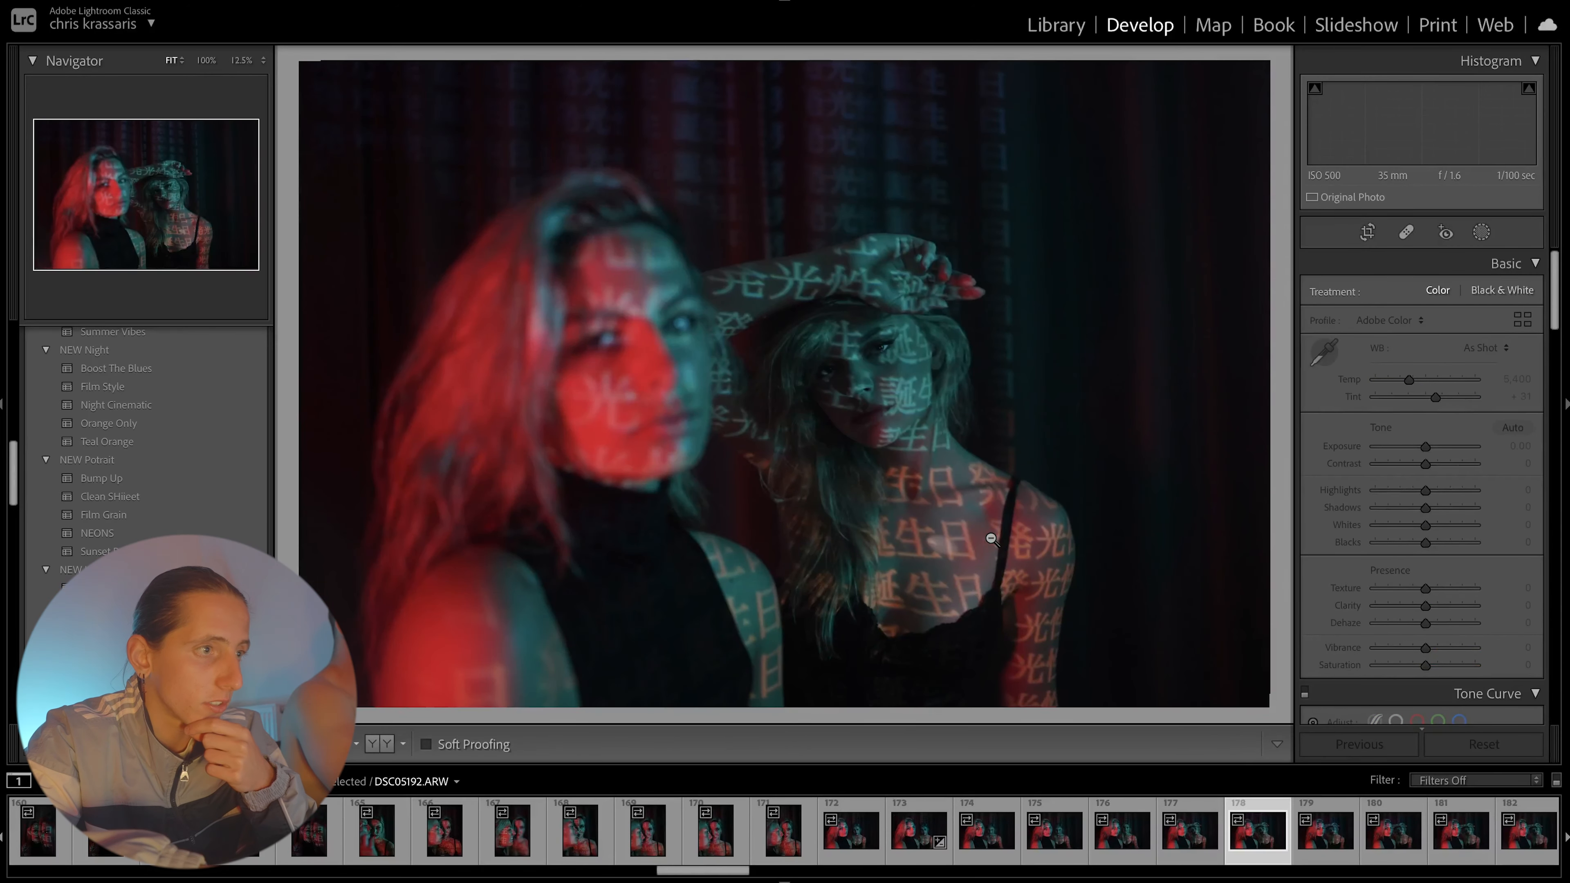
{"action": "key", "text": "Right"}
{"action": "key", "text": "Right"}
{"action": "key", "text": "Right"}
{"action": "key", "text": "Right"}
{"action": "key", "text": "Right"}
{"action": "key", "text": "Right"}
{"action": "key", "text": "Right"}
{"action": "key", "text": "Right"}
{"action": "key", "text": "Right"}
{"action": "key", "text": "Right"}
{"action": "key", "text": "Right"}
{"action": "key", "text": "Right"}
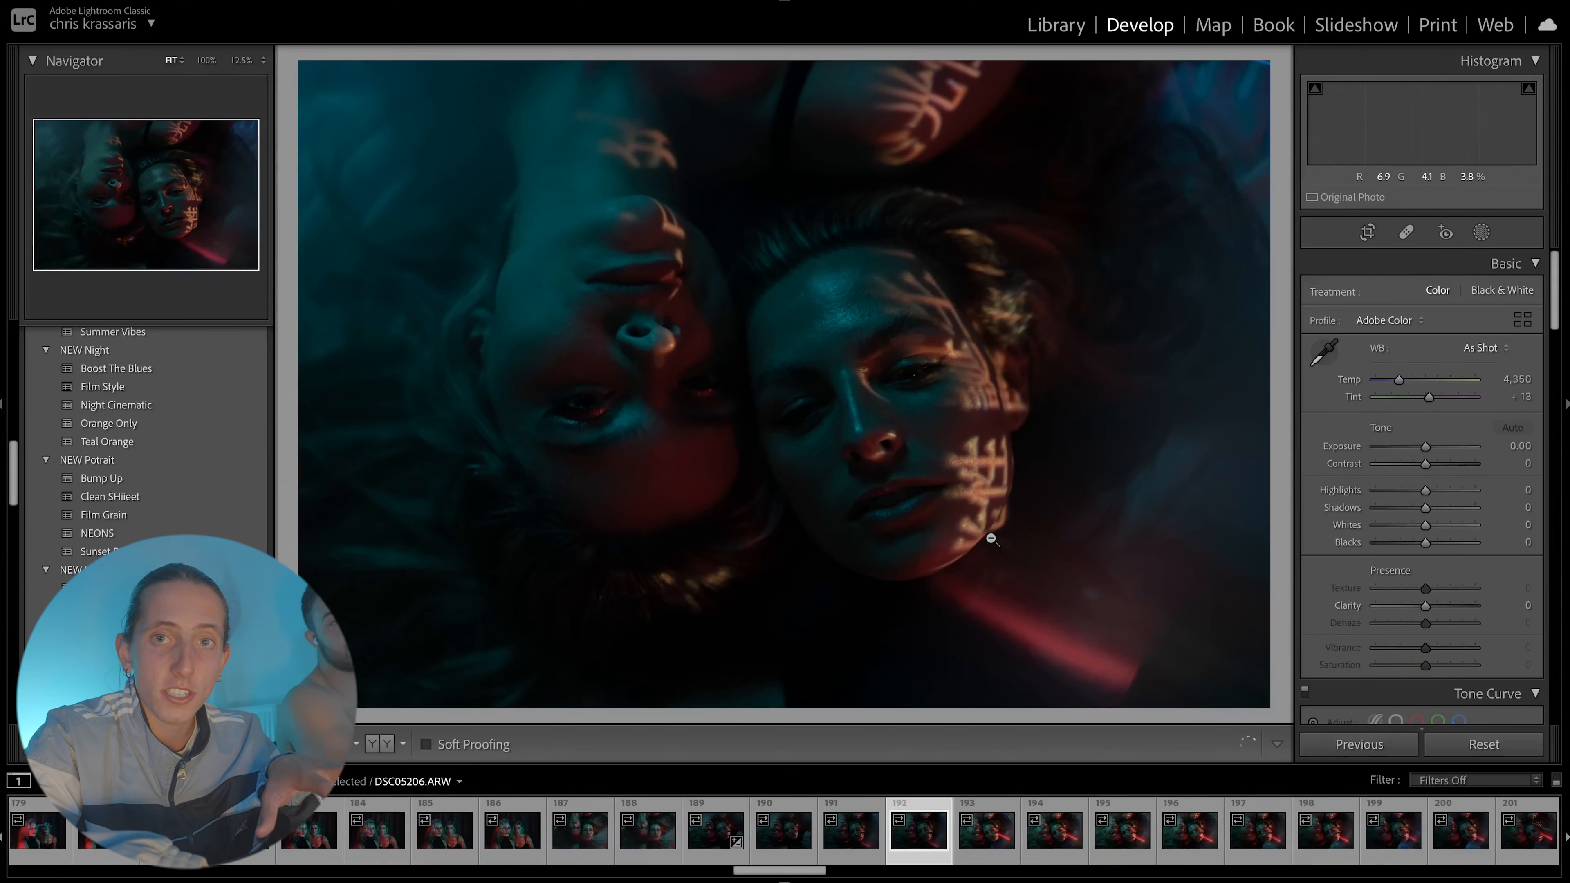
{"action": "key", "text": "Right"}
Apply a UNIVERSAL preset with teal and orange tones to DSC05207.ARW and raise its exposure slightly
{"action": "scroll", "coordinate": [185, 619], "scroll_direction": "down", "scroll_amount": 1}
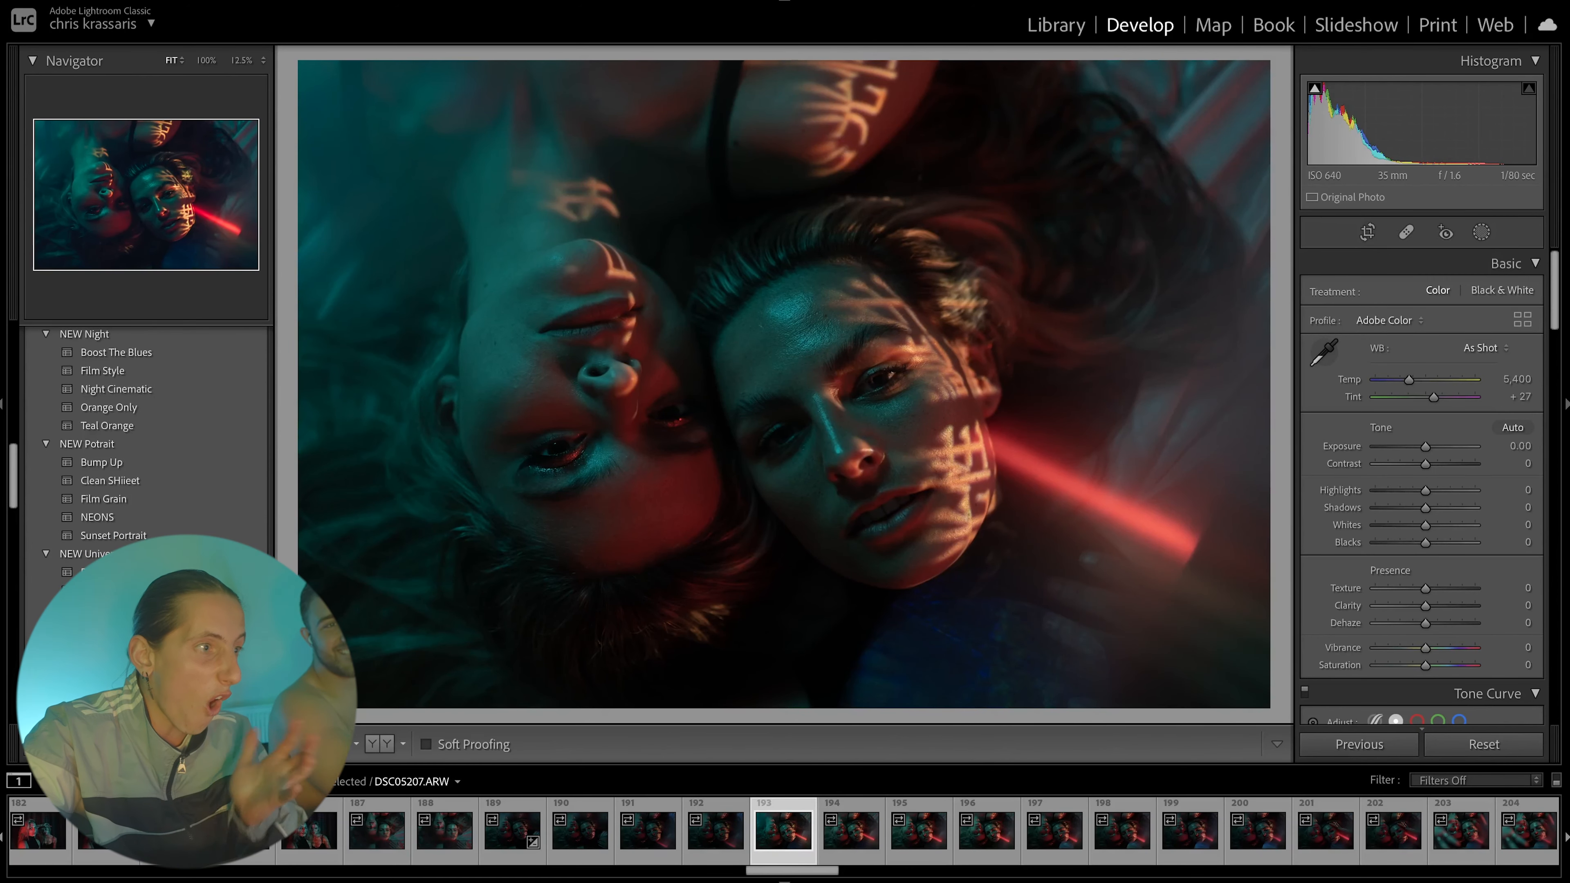
{"action": "scroll", "coordinate": [149, 433], "scroll_direction": "down", "scroll_amount": 5}
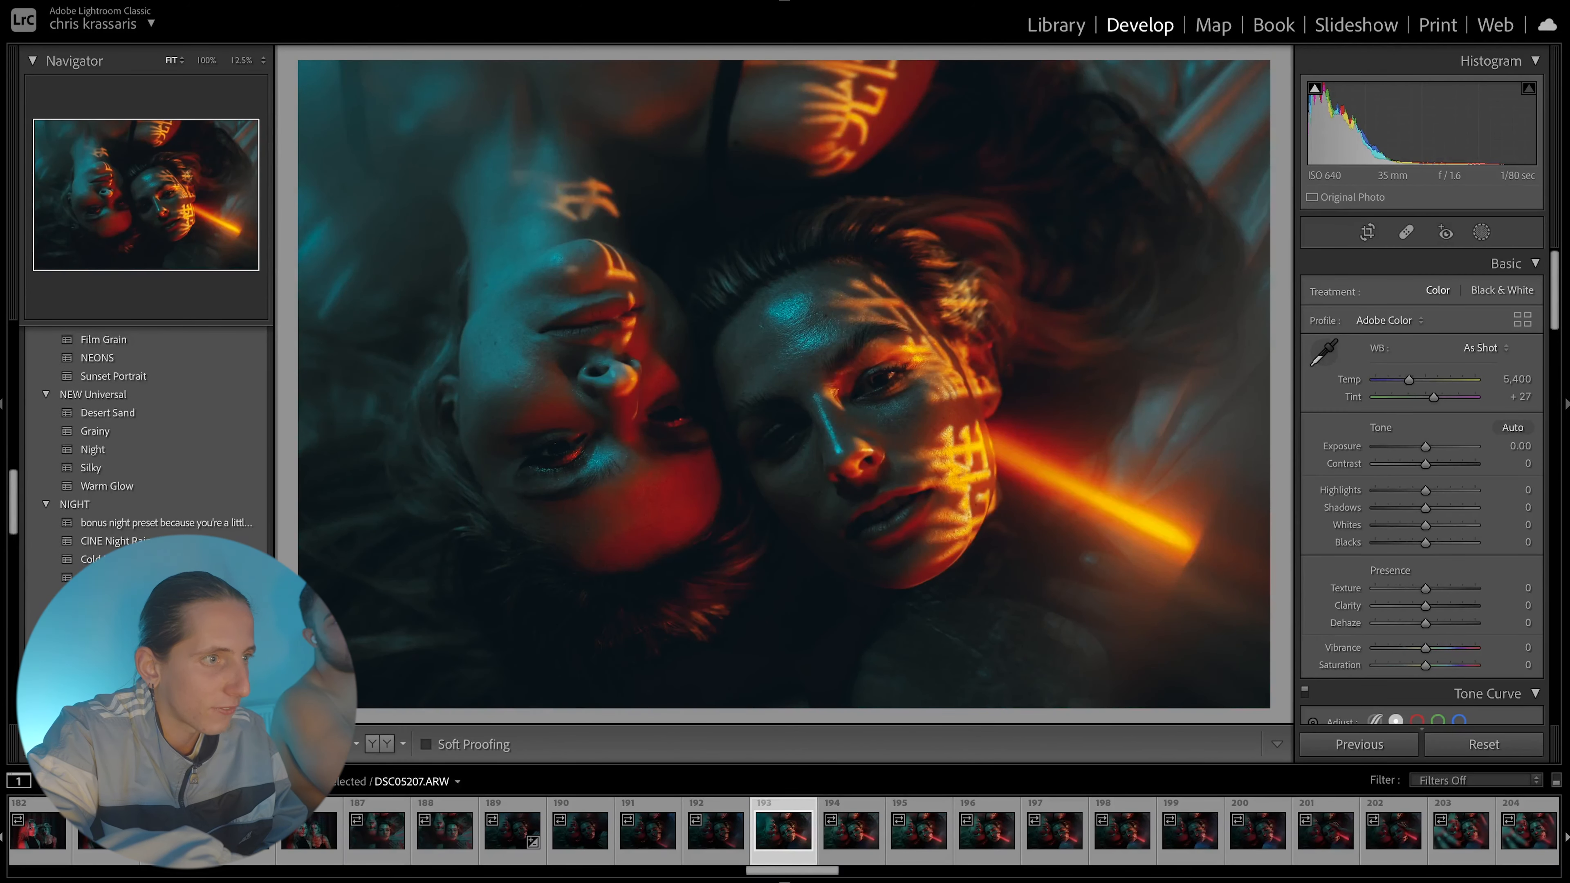
{"action": "scroll", "coordinate": [149, 433], "scroll_direction": "down", "scroll_amount": 6}
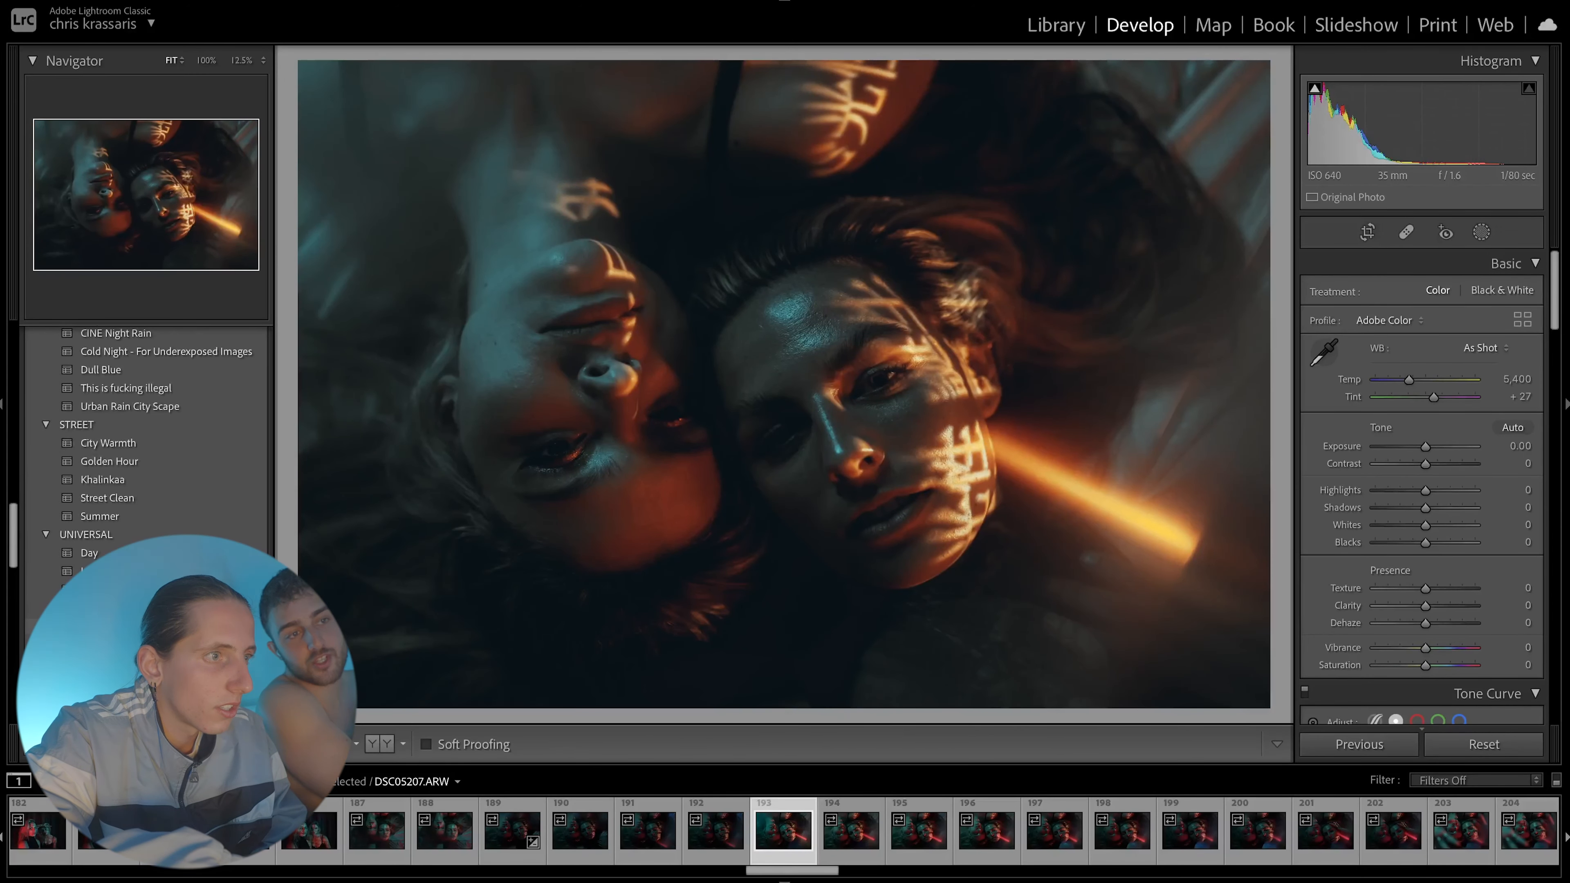
{"action": "left_click", "coordinate": [105, 607]}
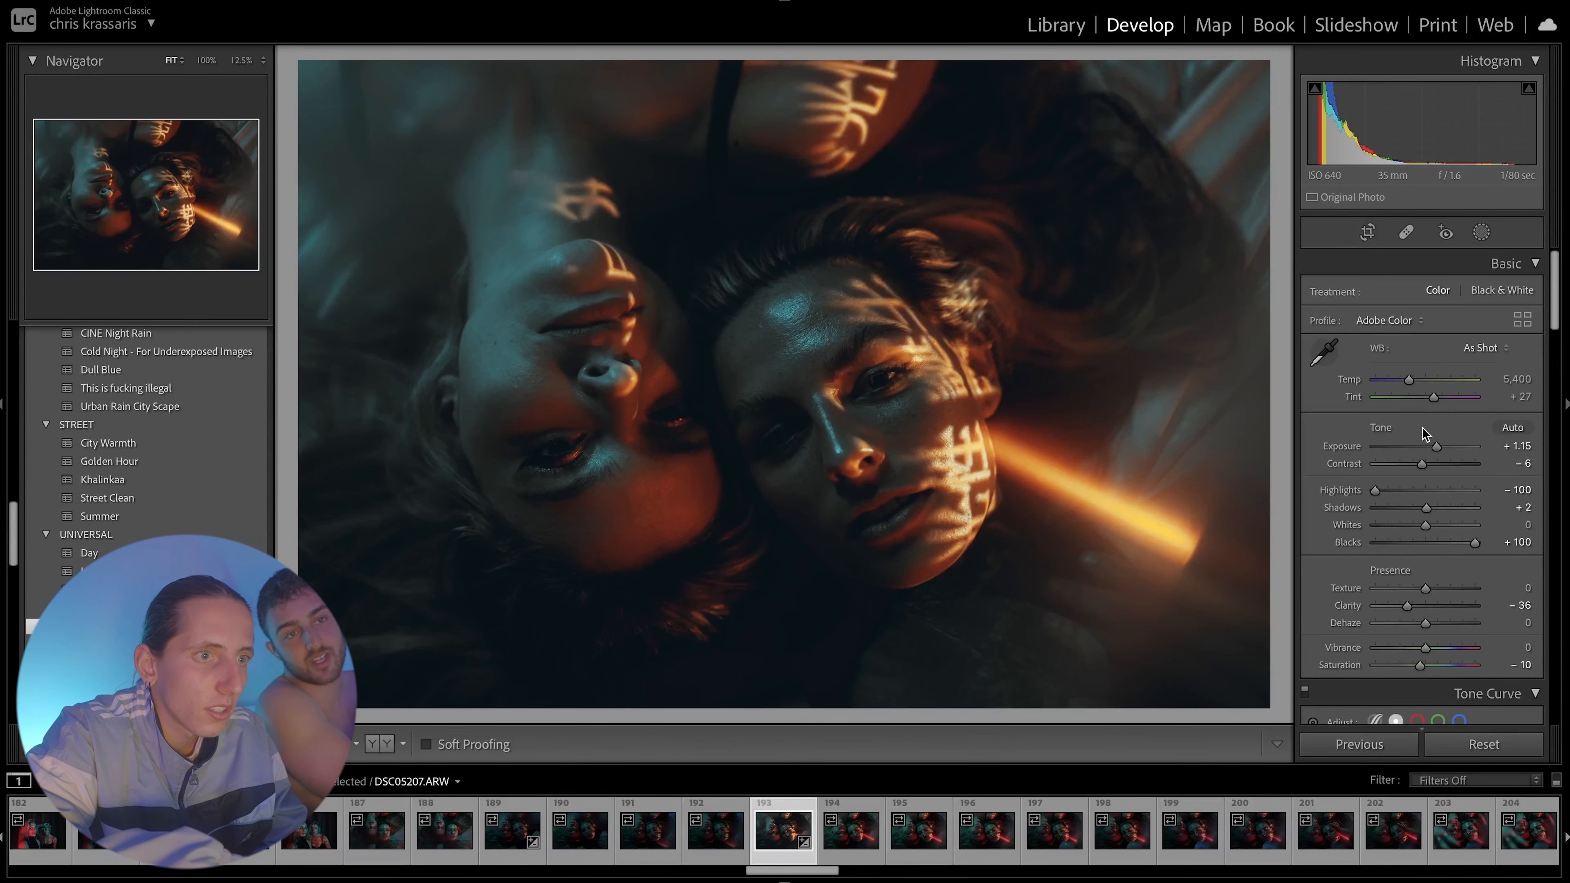
{"action": "left_click_drag", "start_coordinate": [1438, 448], "coordinate": [1444, 449]}
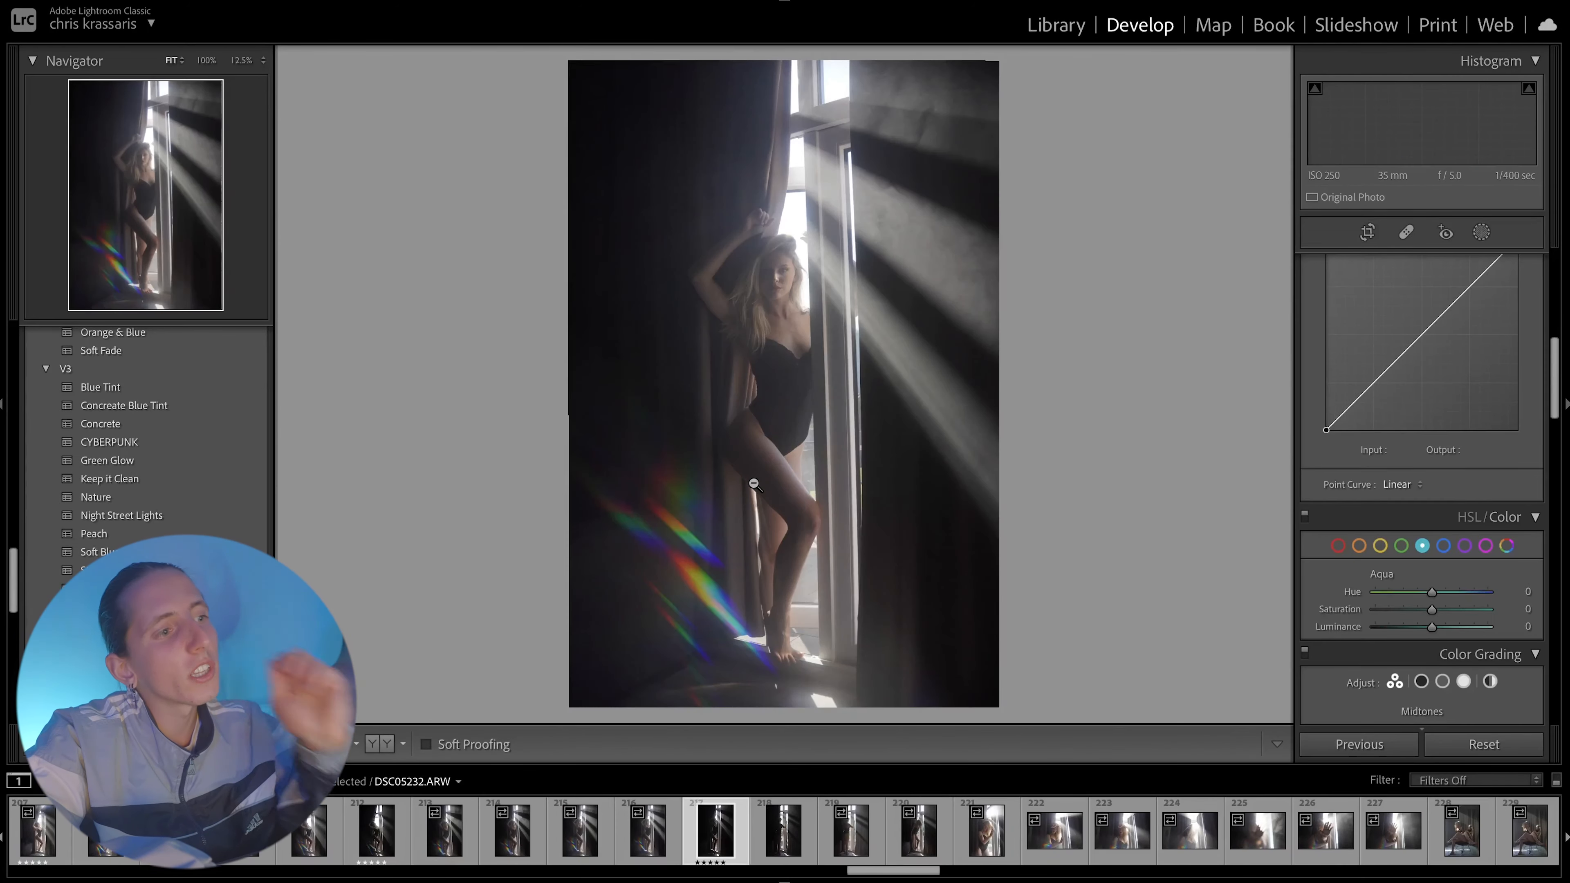
Examine the rainbow light streaks beside the woman's legs in DSC05230.ARW up close
{"action": "key", "text": "Left"}
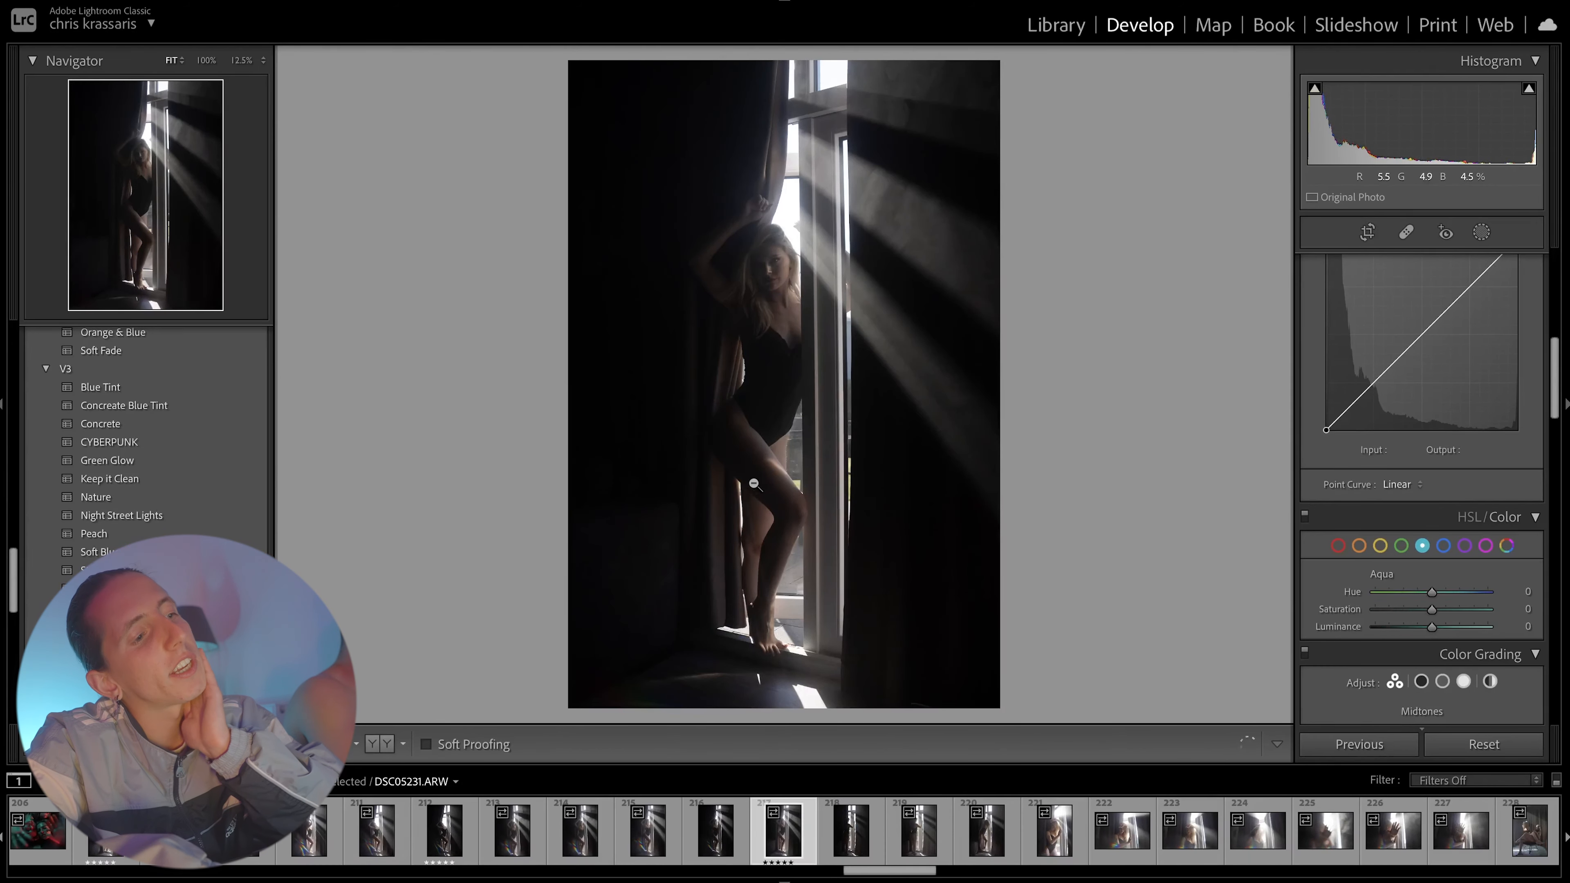
{"action": "key", "text": "Left"}
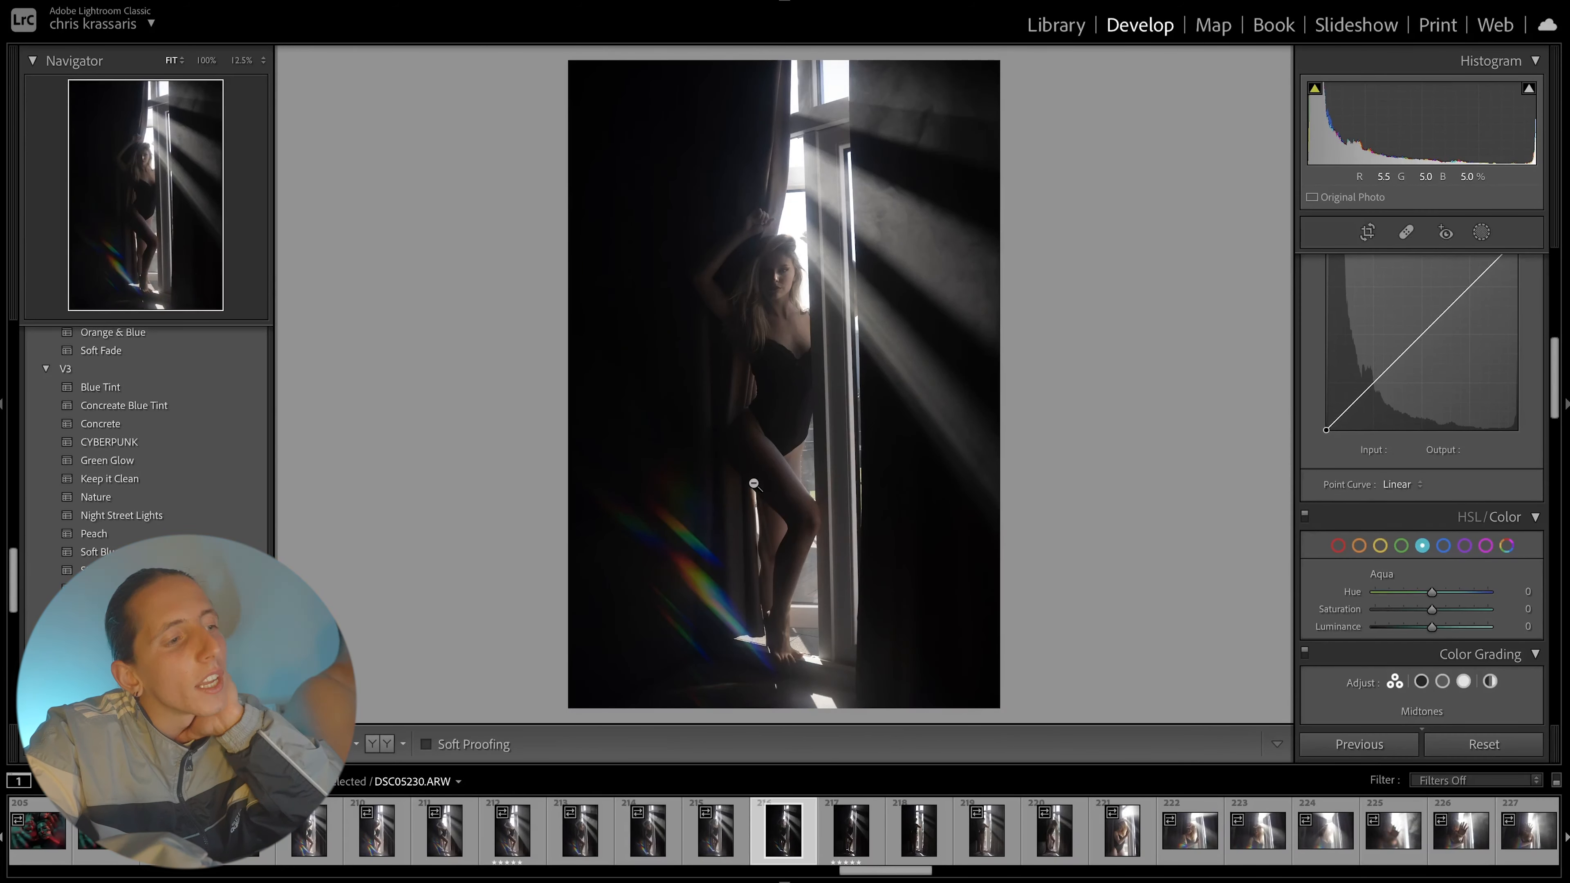
{"action": "left_click", "coordinate": [701, 596]}
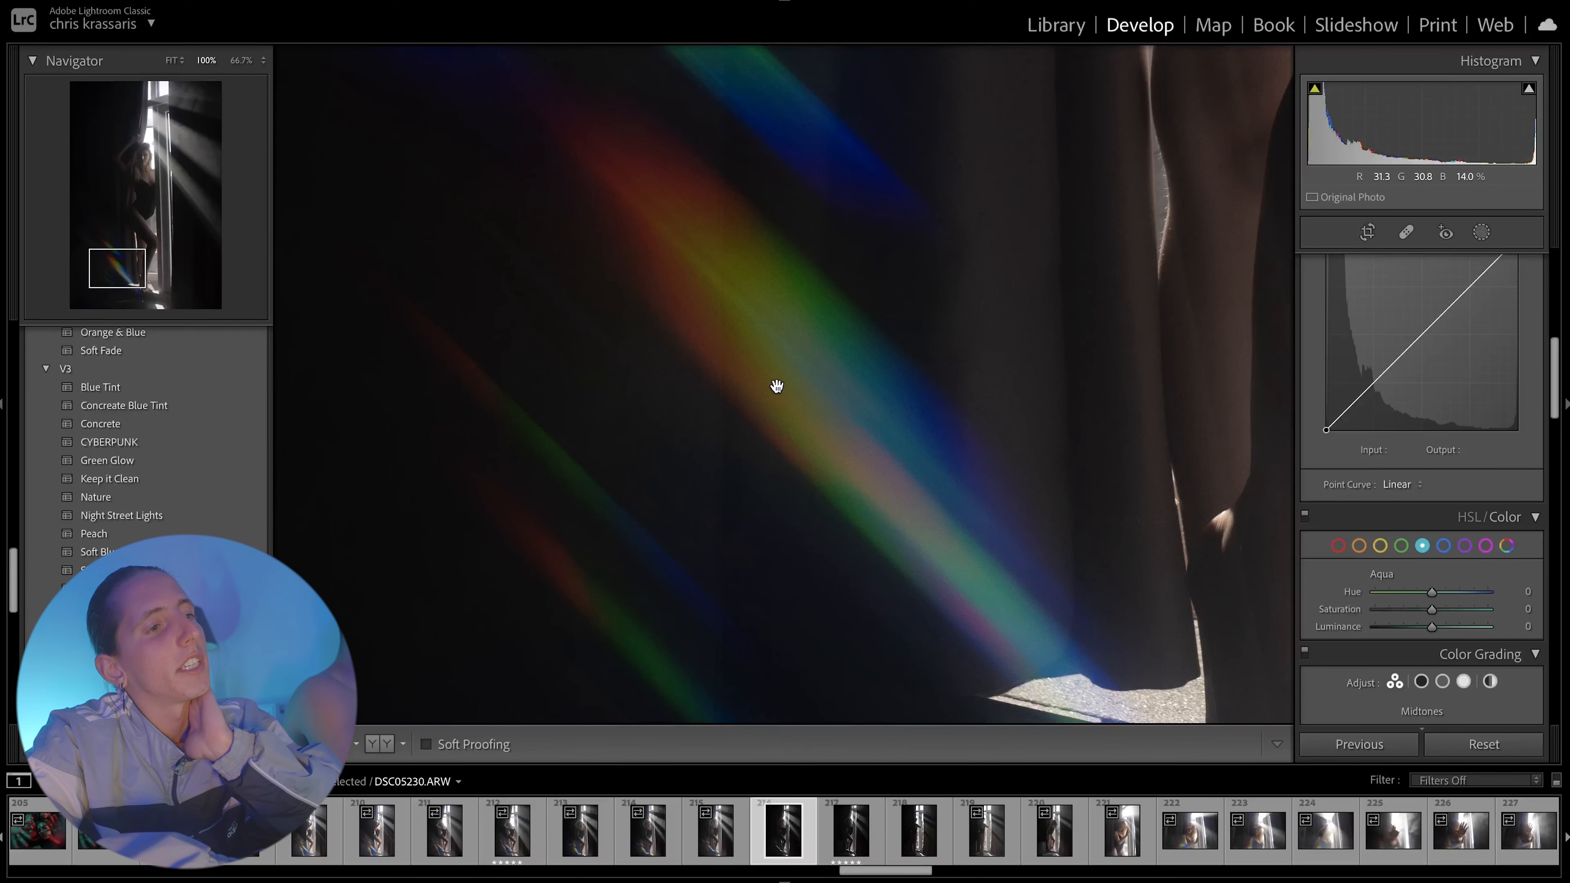
{"action": "key", "text": "ctrl+minus"}
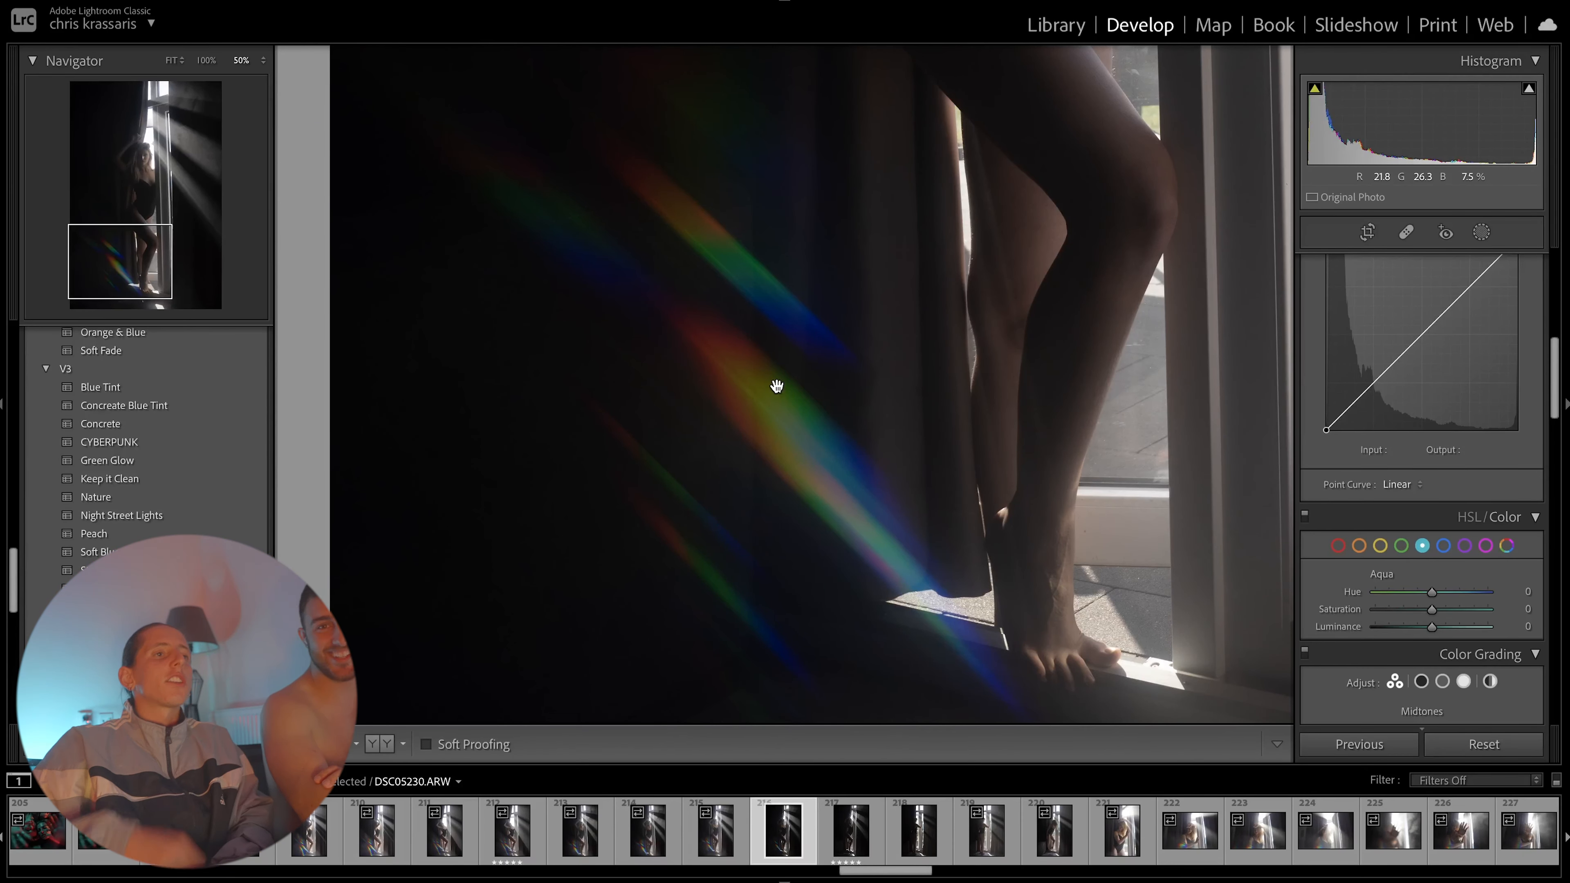
{"action": "left_click", "coordinate": [830, 422]}
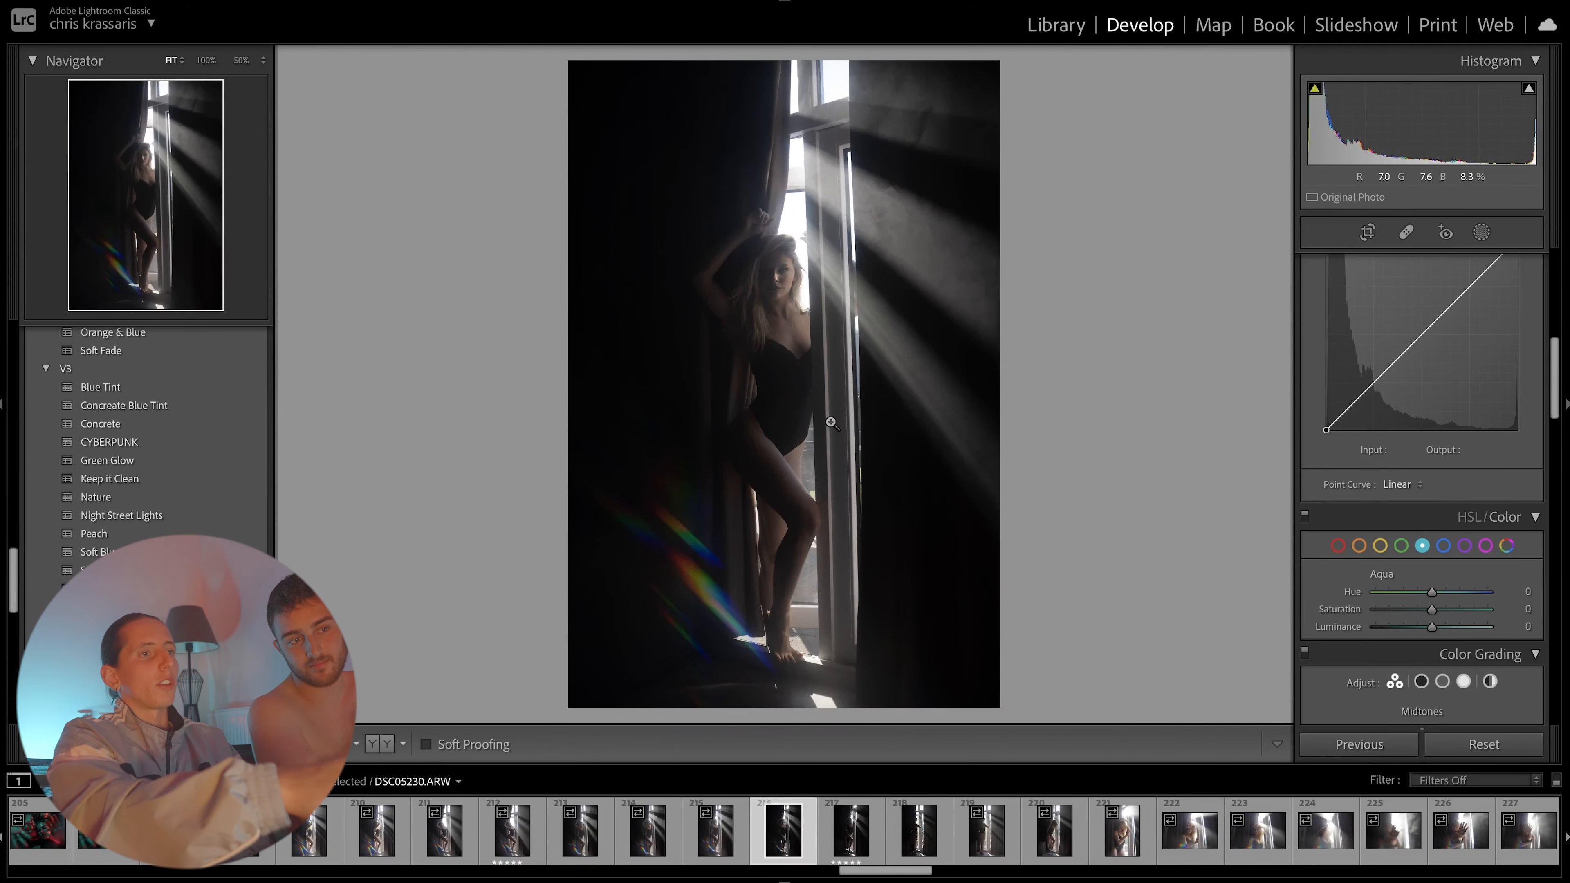
Compare the neighbouring window portraits and select DSC05231.ARW for editing
{"action": "key", "text": "Left"}
{"action": "key", "text": "Left"}
{"action": "key", "text": "Left"}
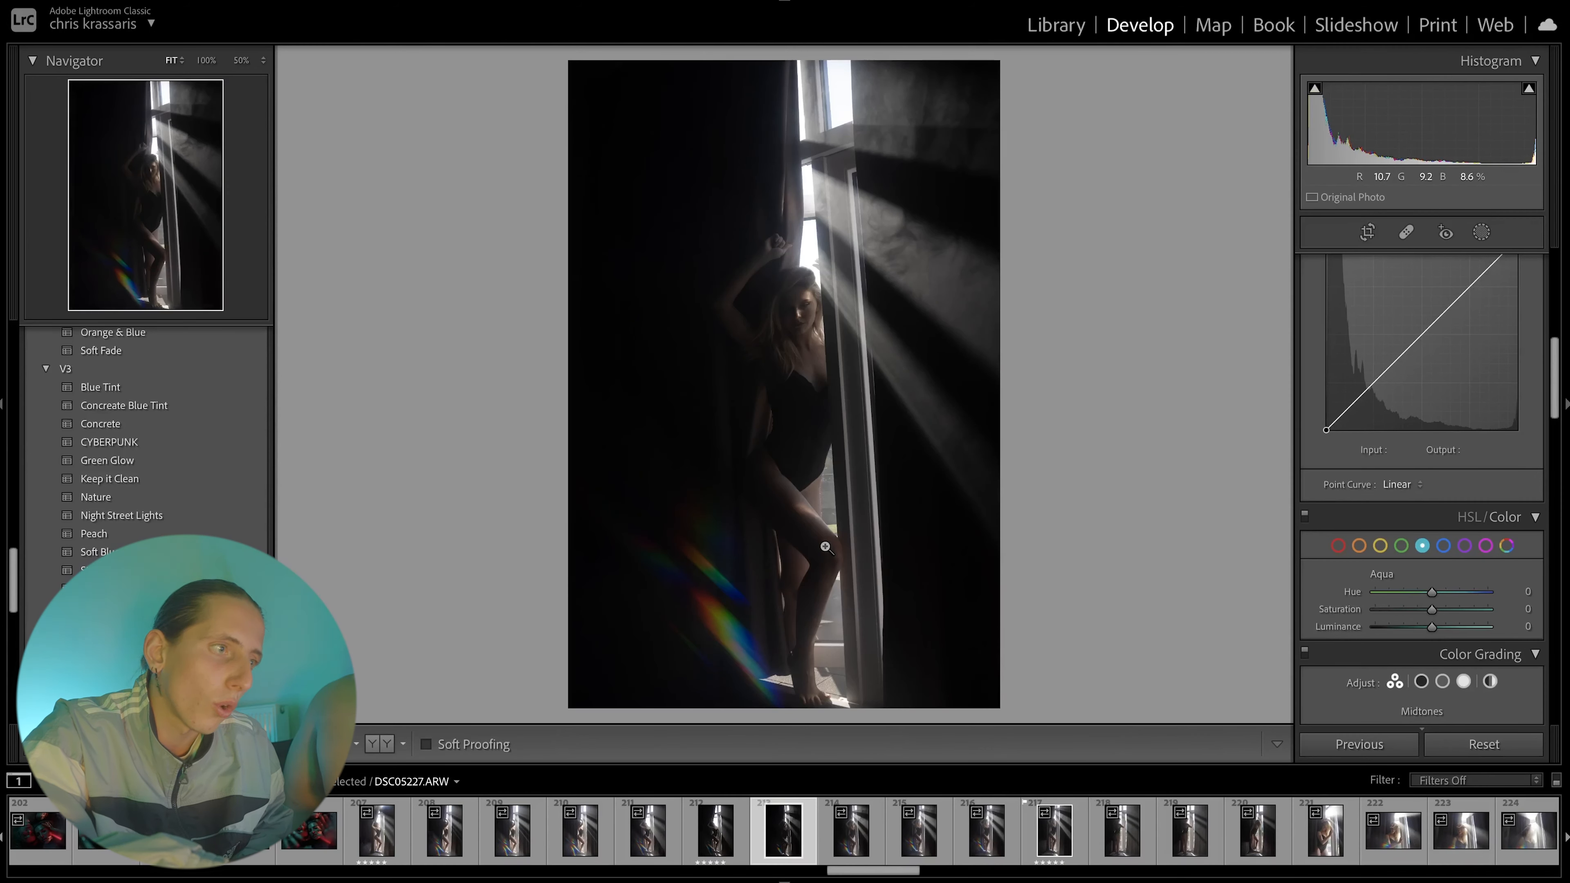
{"action": "key", "text": "Right"}
{"action": "key", "text": "Right"}
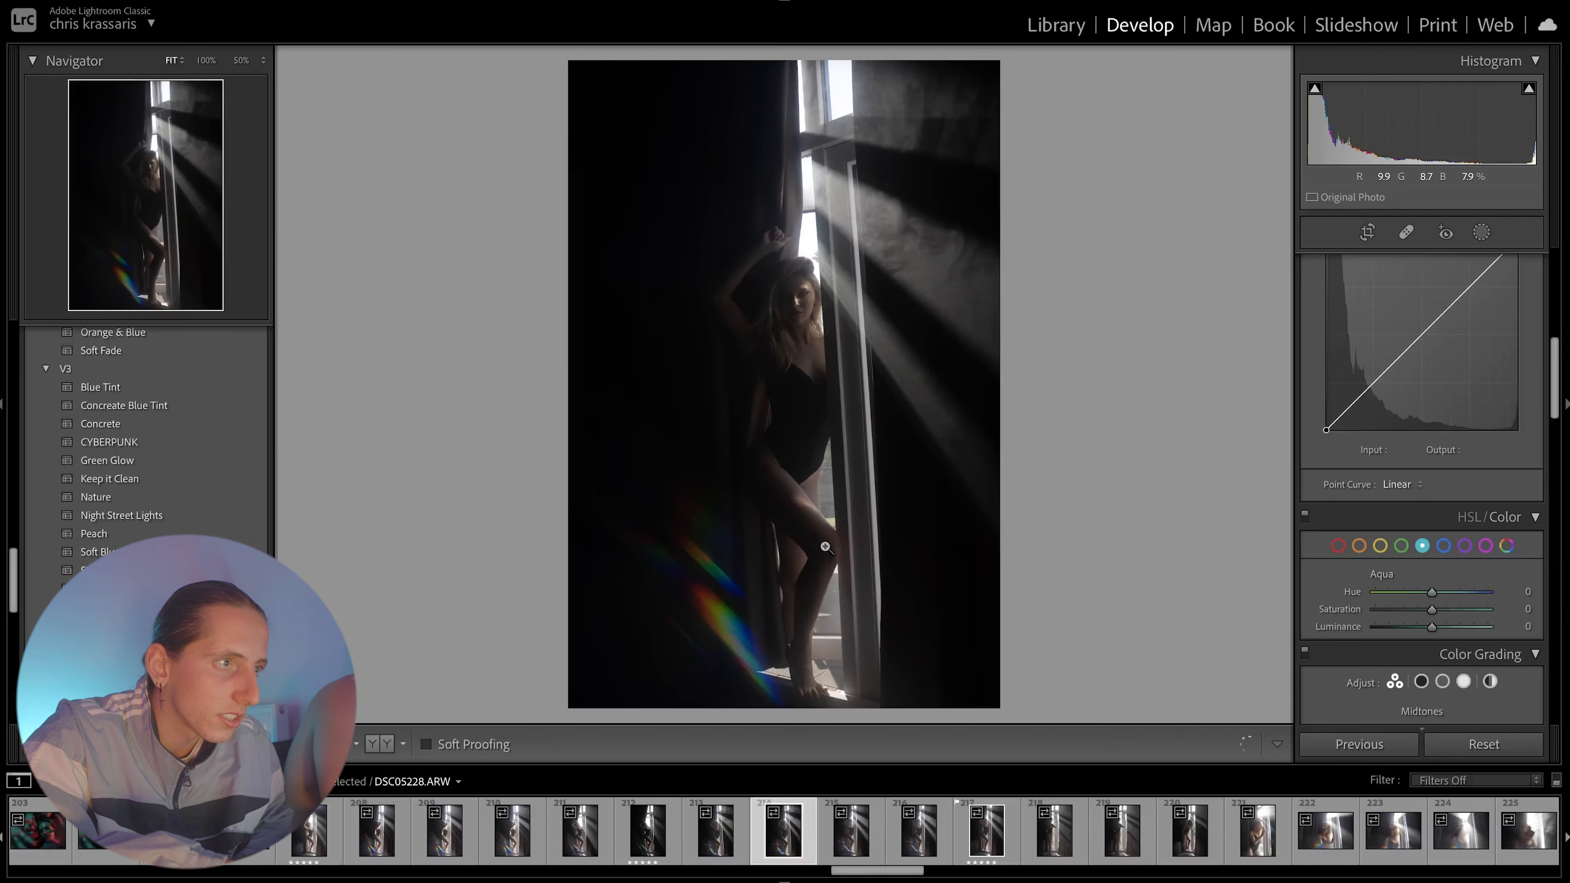
{"action": "key", "text": "Right"}
{"action": "key", "text": "Right"}
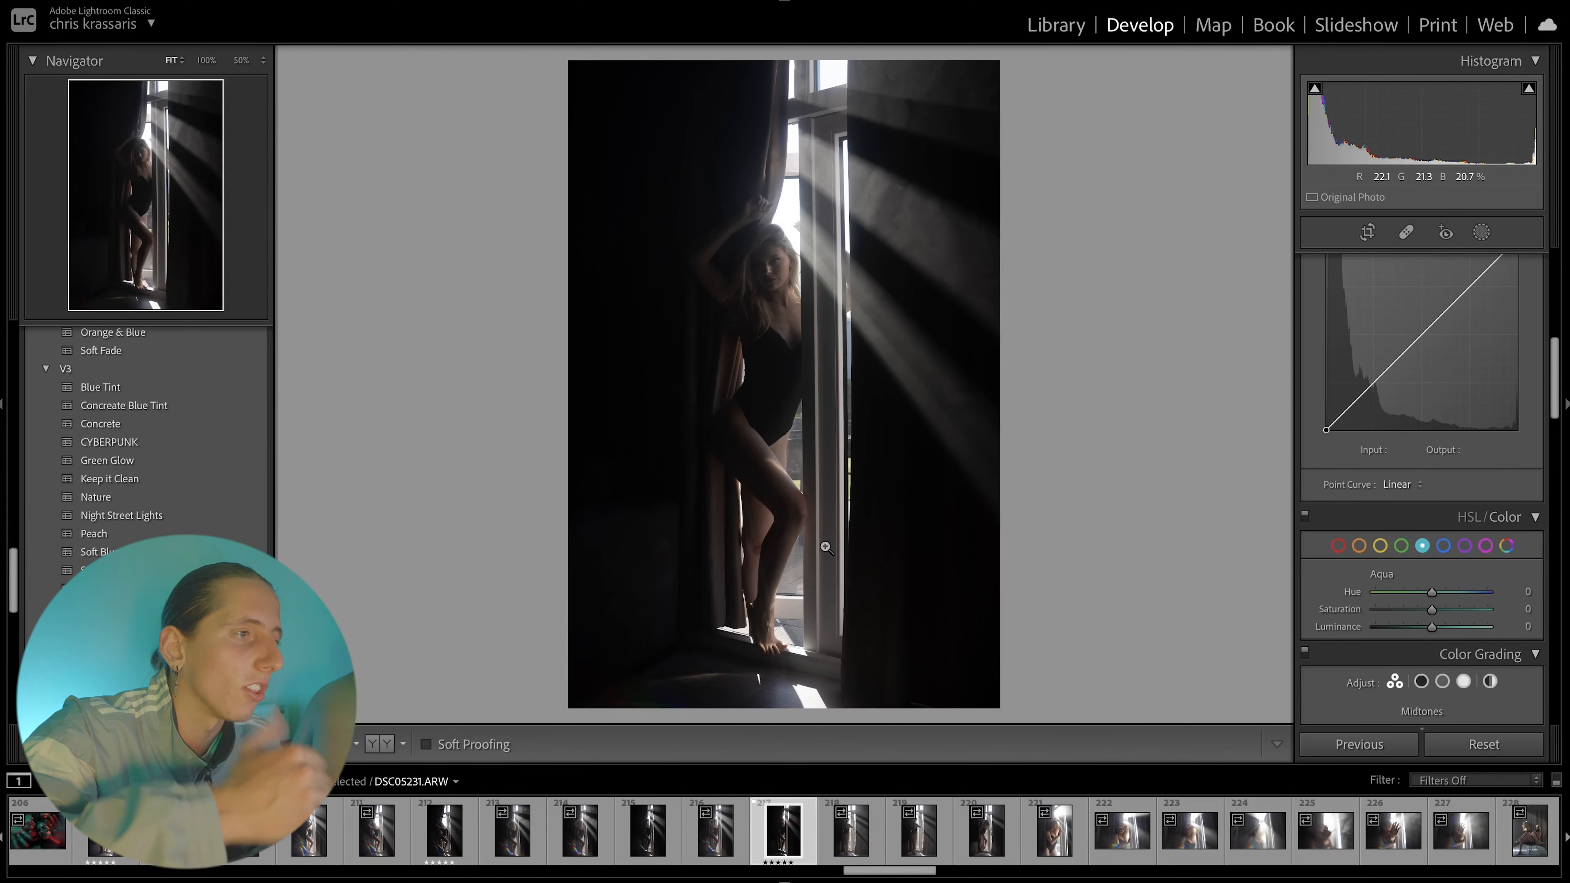
Apply a V3 preset with a strong blue look to DSC05231.ARW and set Exposure to +1.05
{"action": "scroll", "coordinate": [148, 433], "scroll_direction": "up", "scroll_amount": 4}
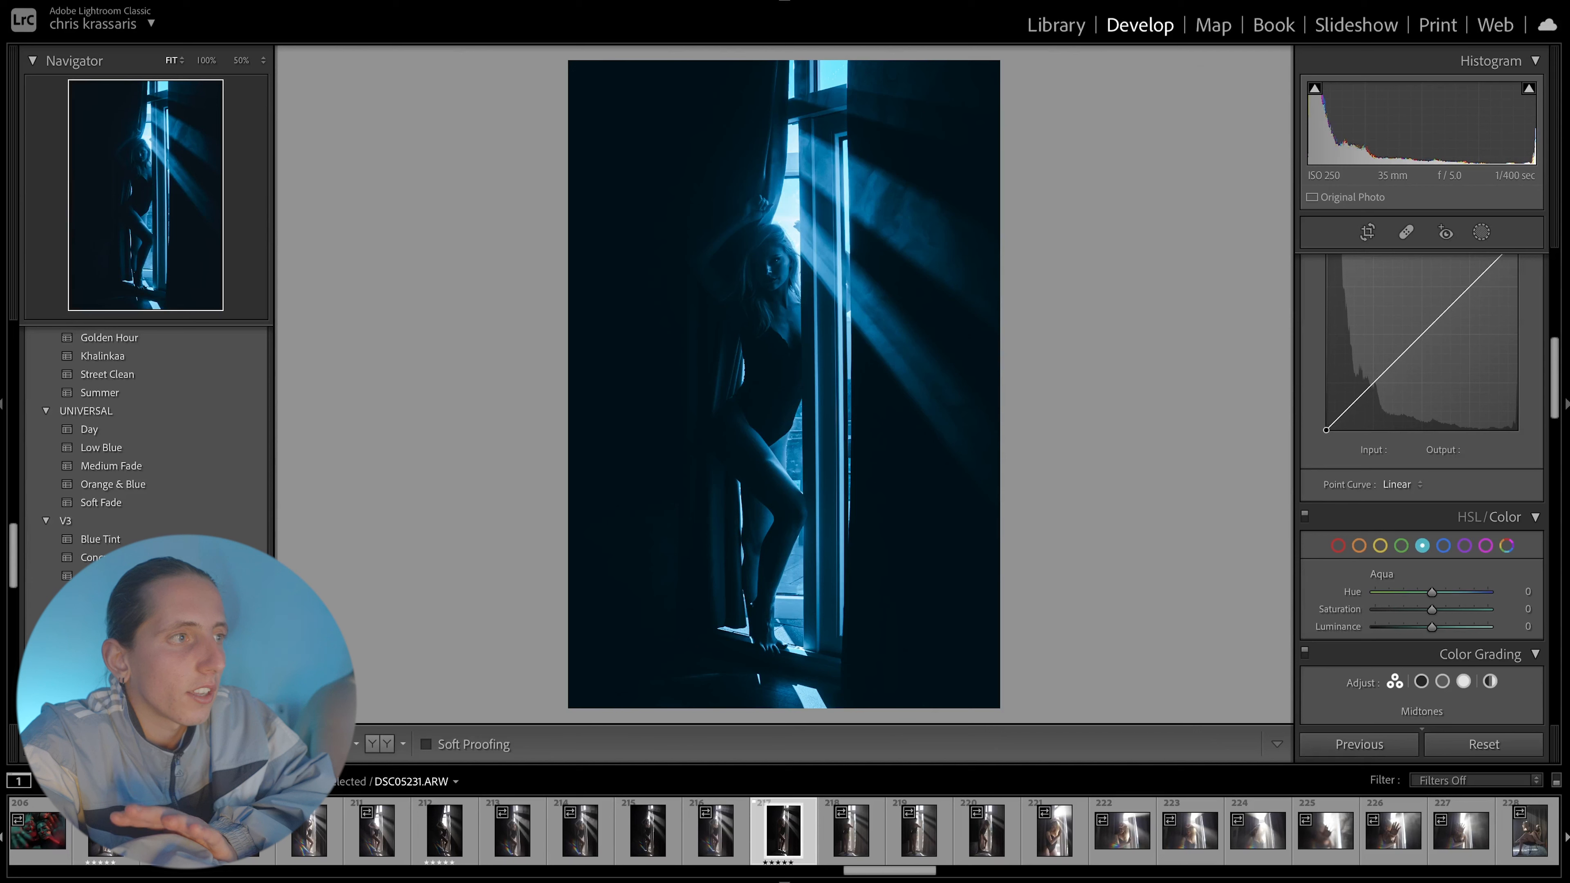
{"action": "left_click", "coordinate": [105, 650]}
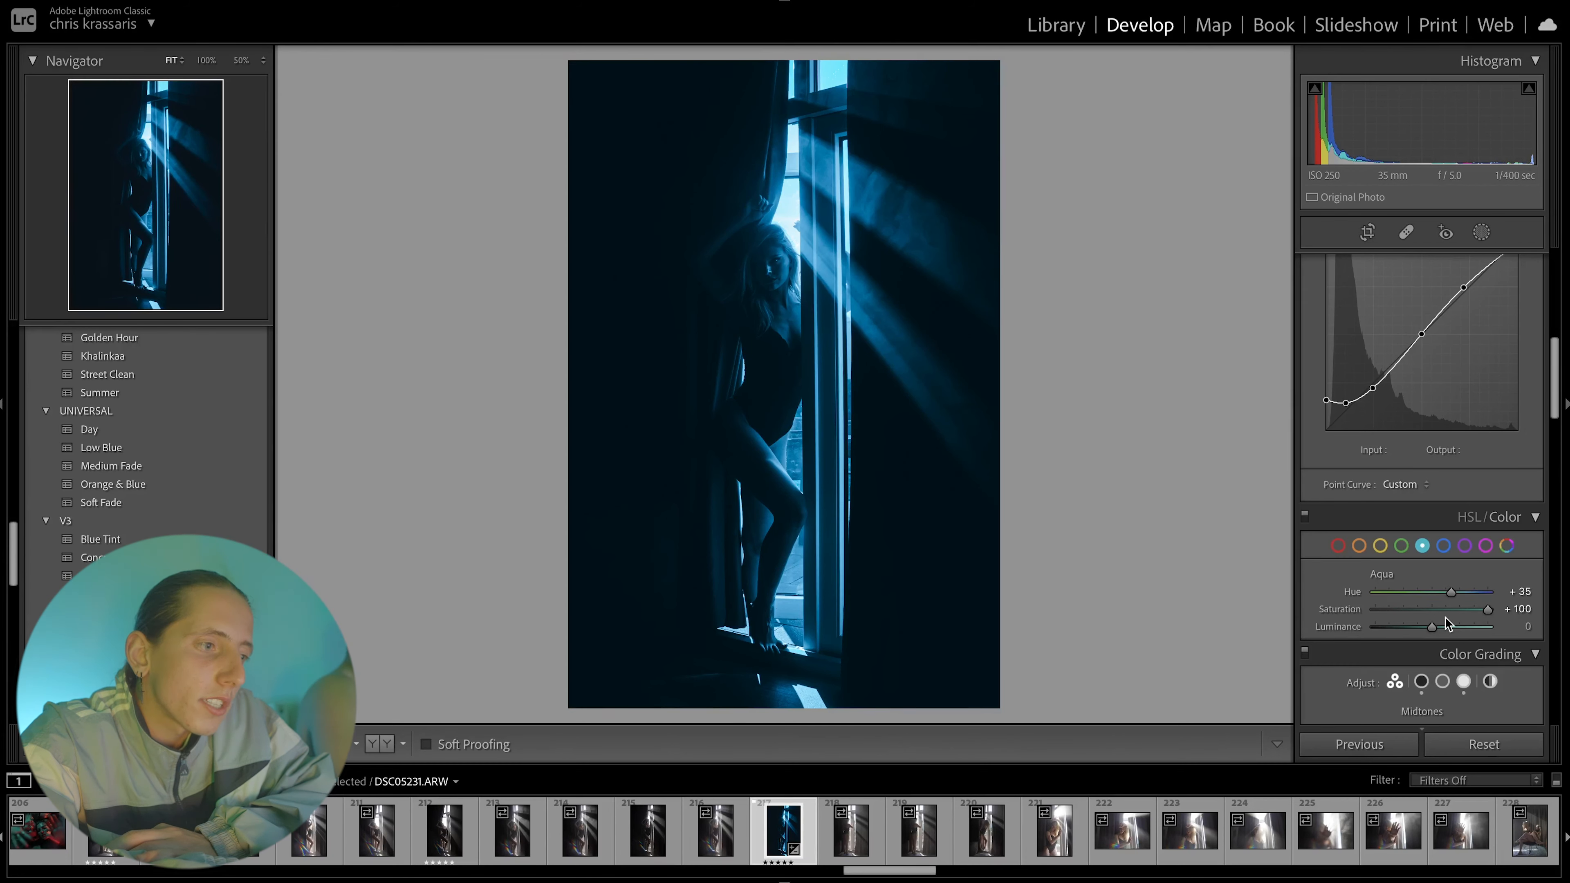
{"action": "scroll", "coordinate": [1447, 622], "scroll_direction": "up", "scroll_amount": 2}
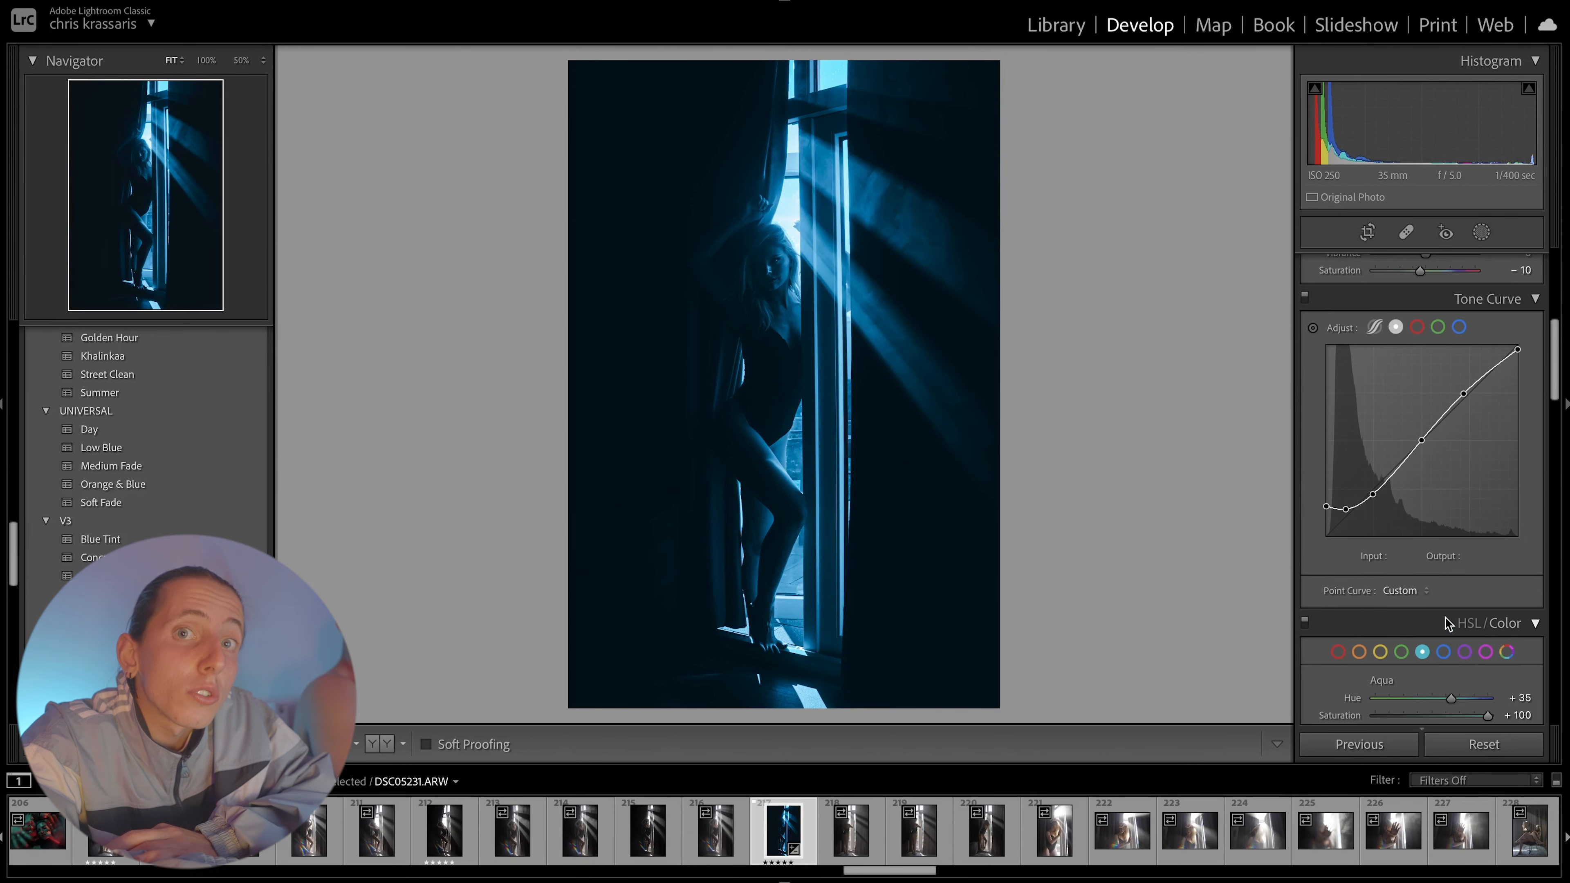
{"action": "scroll", "coordinate": [1446, 622], "scroll_direction": "up", "scroll_amount": 8}
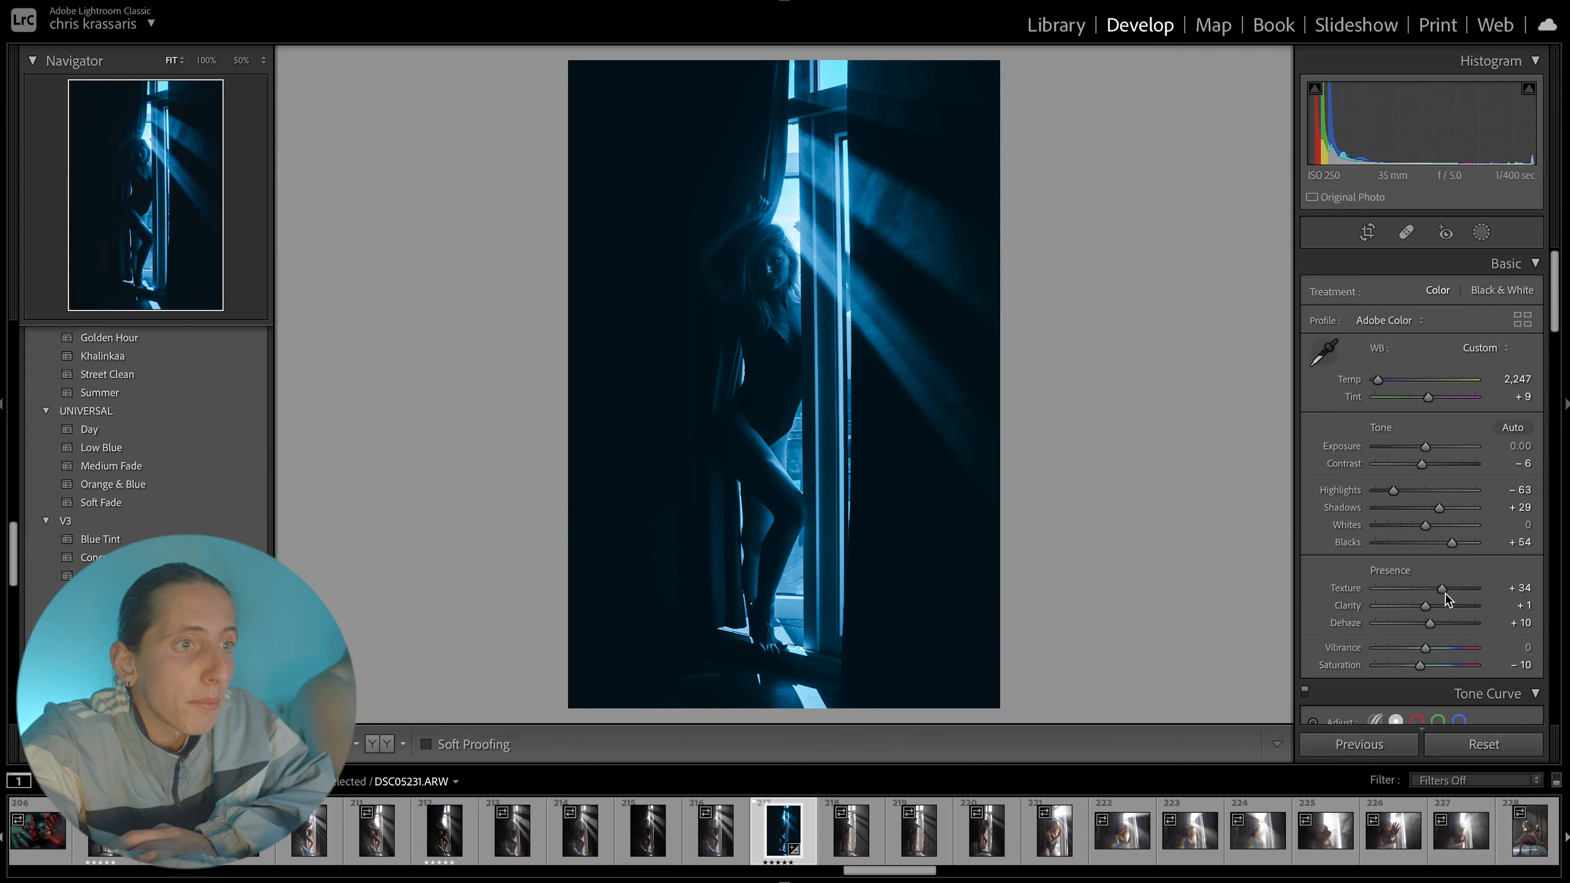
{"action": "left_click_drag", "start_coordinate": [1425, 446], "coordinate": [1436, 446]}
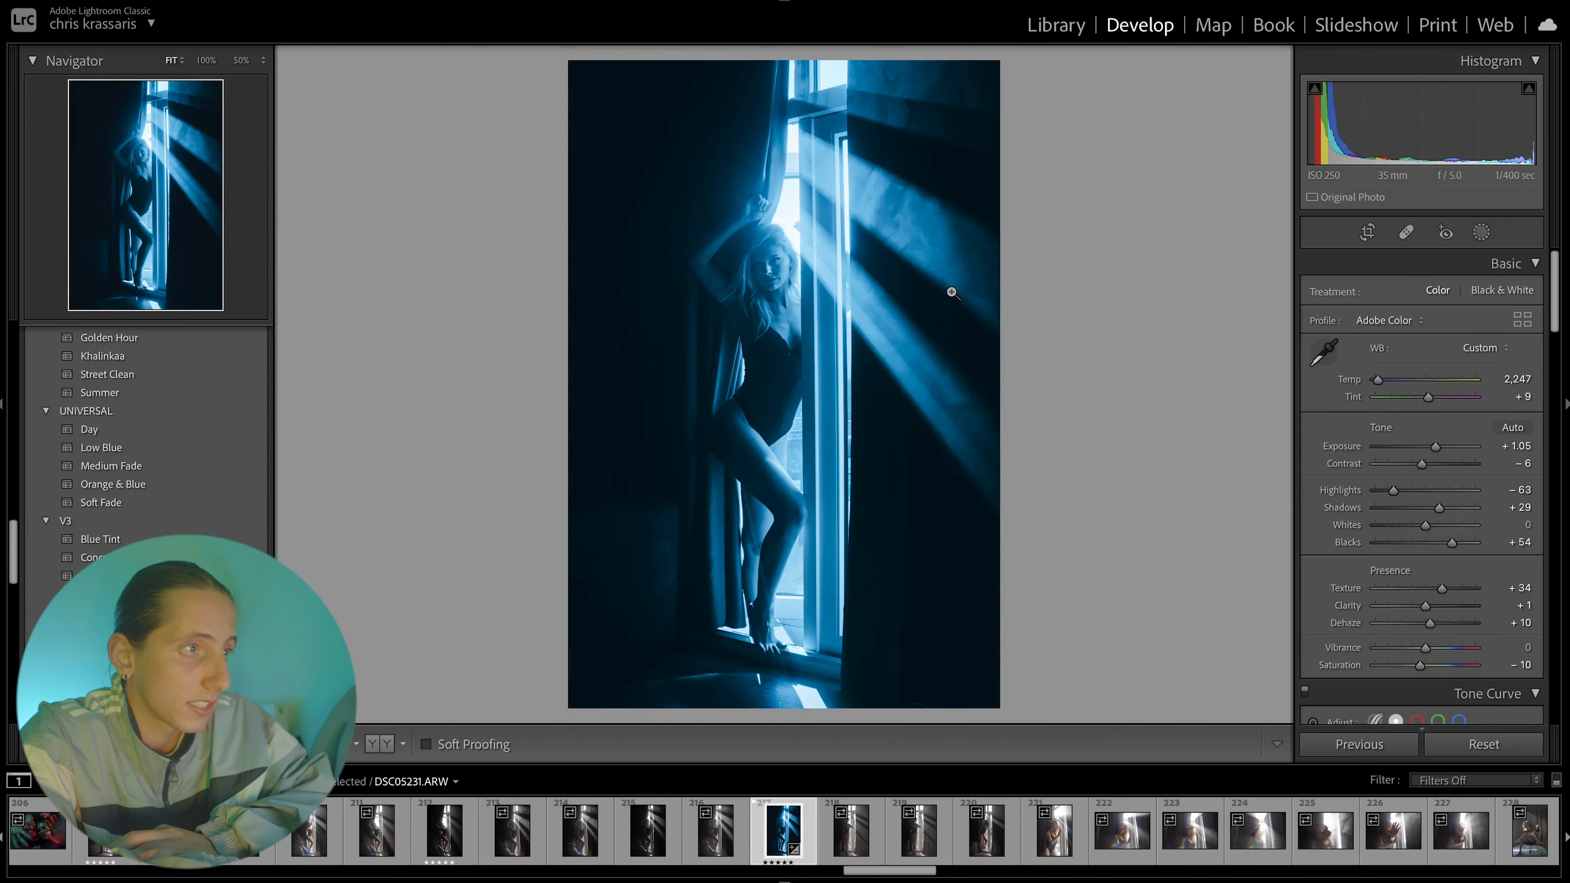
Lower Shadows to -61 while viewing the woman's face at 100%
{"action": "left_click", "coordinate": [781, 285]}
{"action": "left_click_drag", "start_coordinate": [796, 298], "coordinate": [793, 465]}
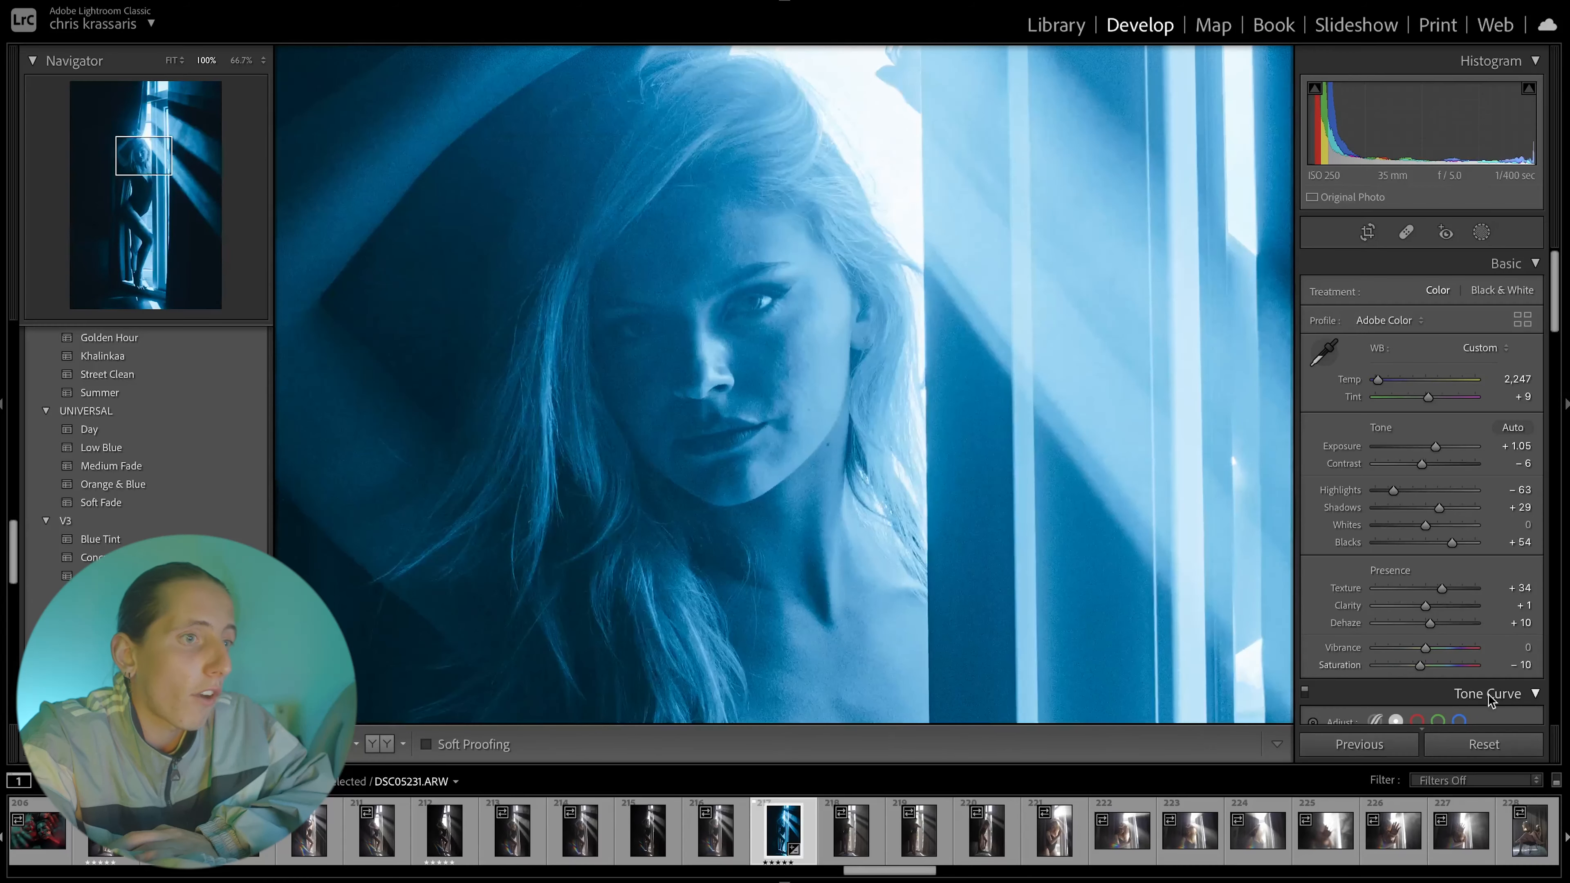
{"action": "left_click_drag", "start_coordinate": [1441, 507], "coordinate": [1395, 508]}
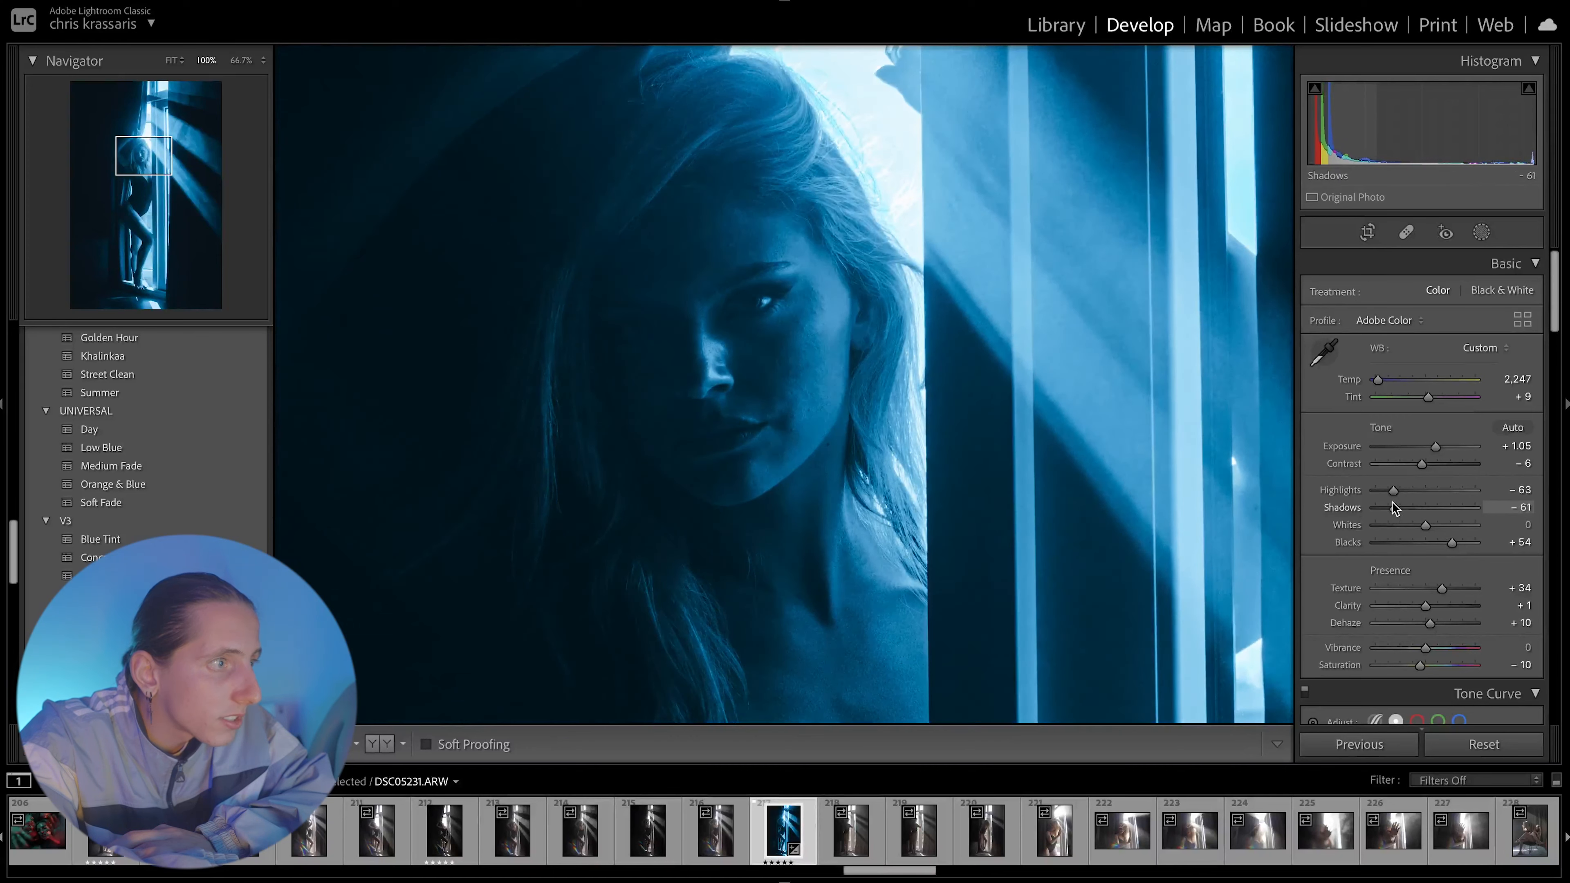
Inspect the darkened shadows around the woman's face and body at several zoom levels
{"action": "left_click_drag", "start_coordinate": [652, 327], "coordinate": [716, 327]}
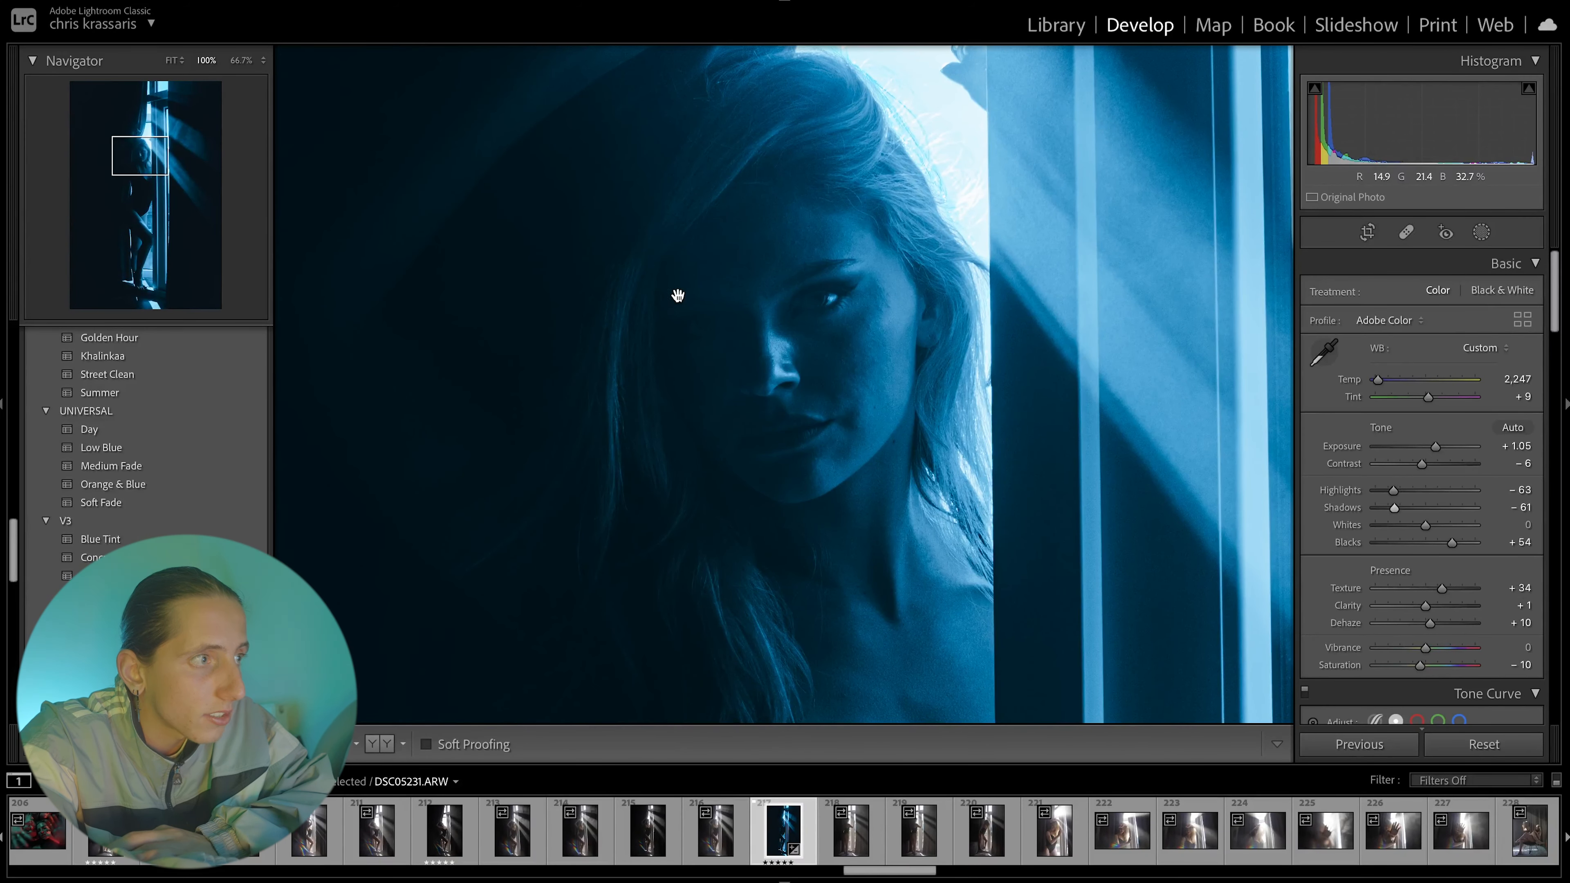
{"action": "left_click_drag", "start_coordinate": [676, 294], "coordinate": [943, 287]}
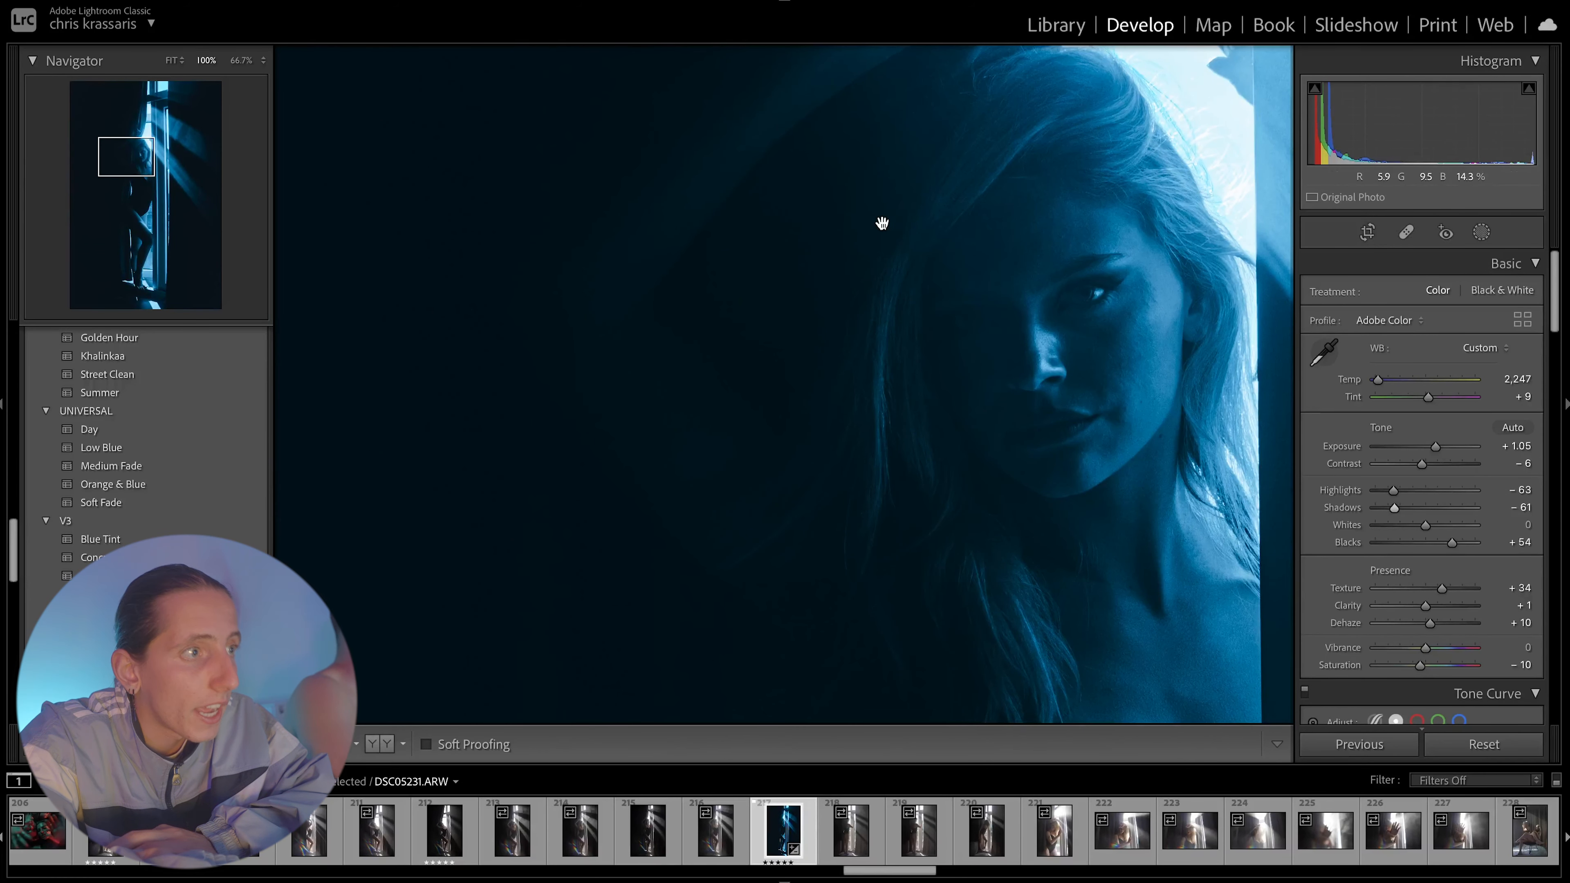
{"action": "key", "text": "ctrl+minus"}
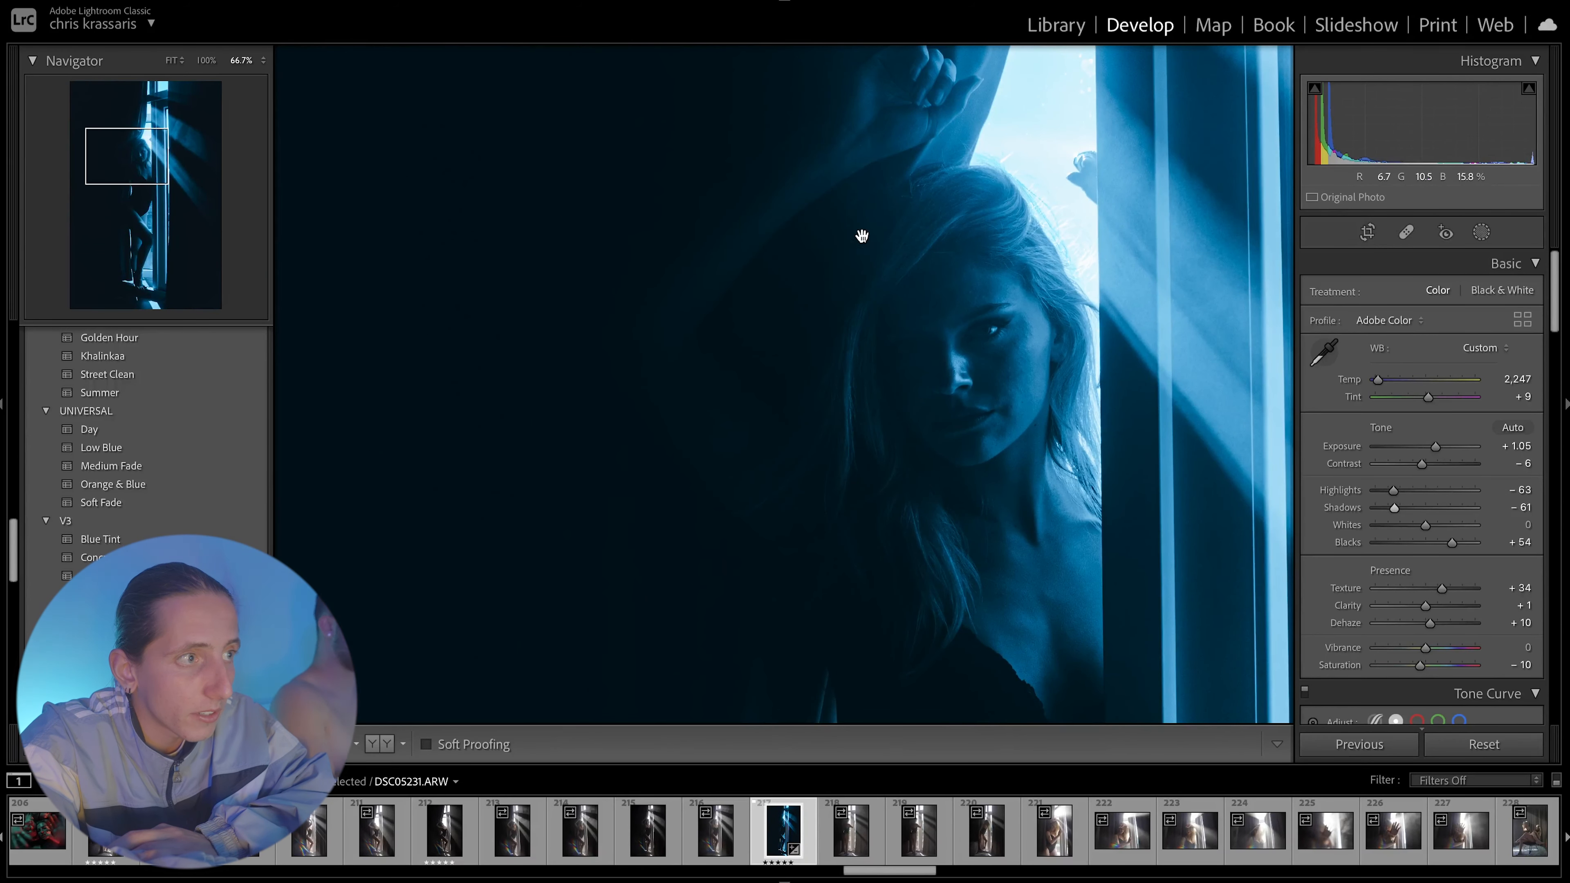
{"action": "left_click_drag", "start_coordinate": [750, 313], "coordinate": [827, 413]}
{"action": "left_click_drag", "start_coordinate": [957, 445], "coordinate": [844, 351]}
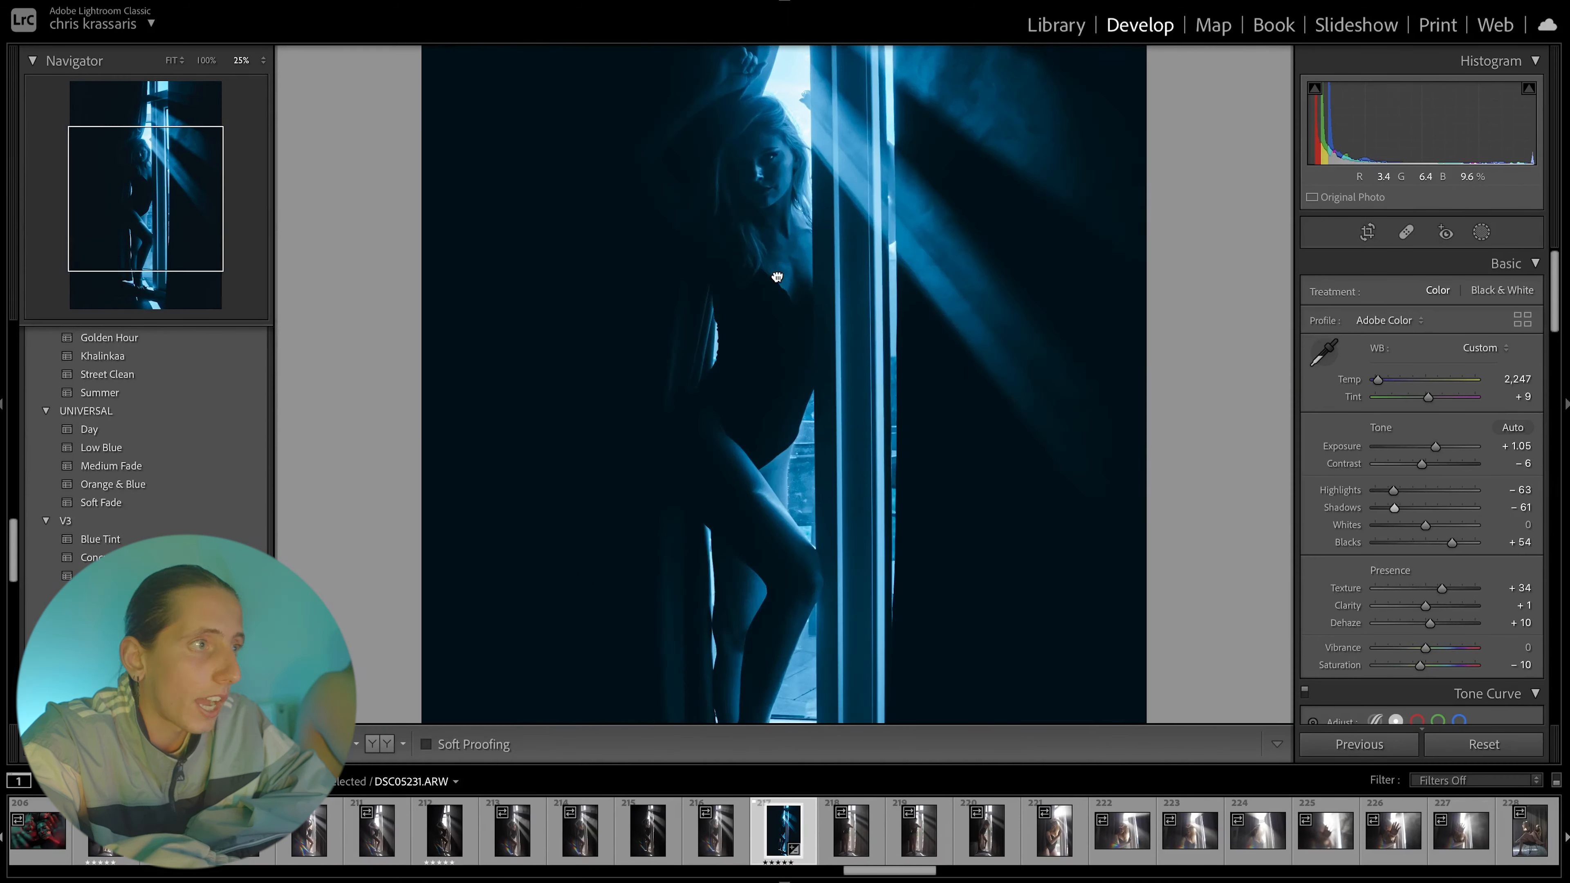
{"action": "left_click", "coordinate": [776, 277]}
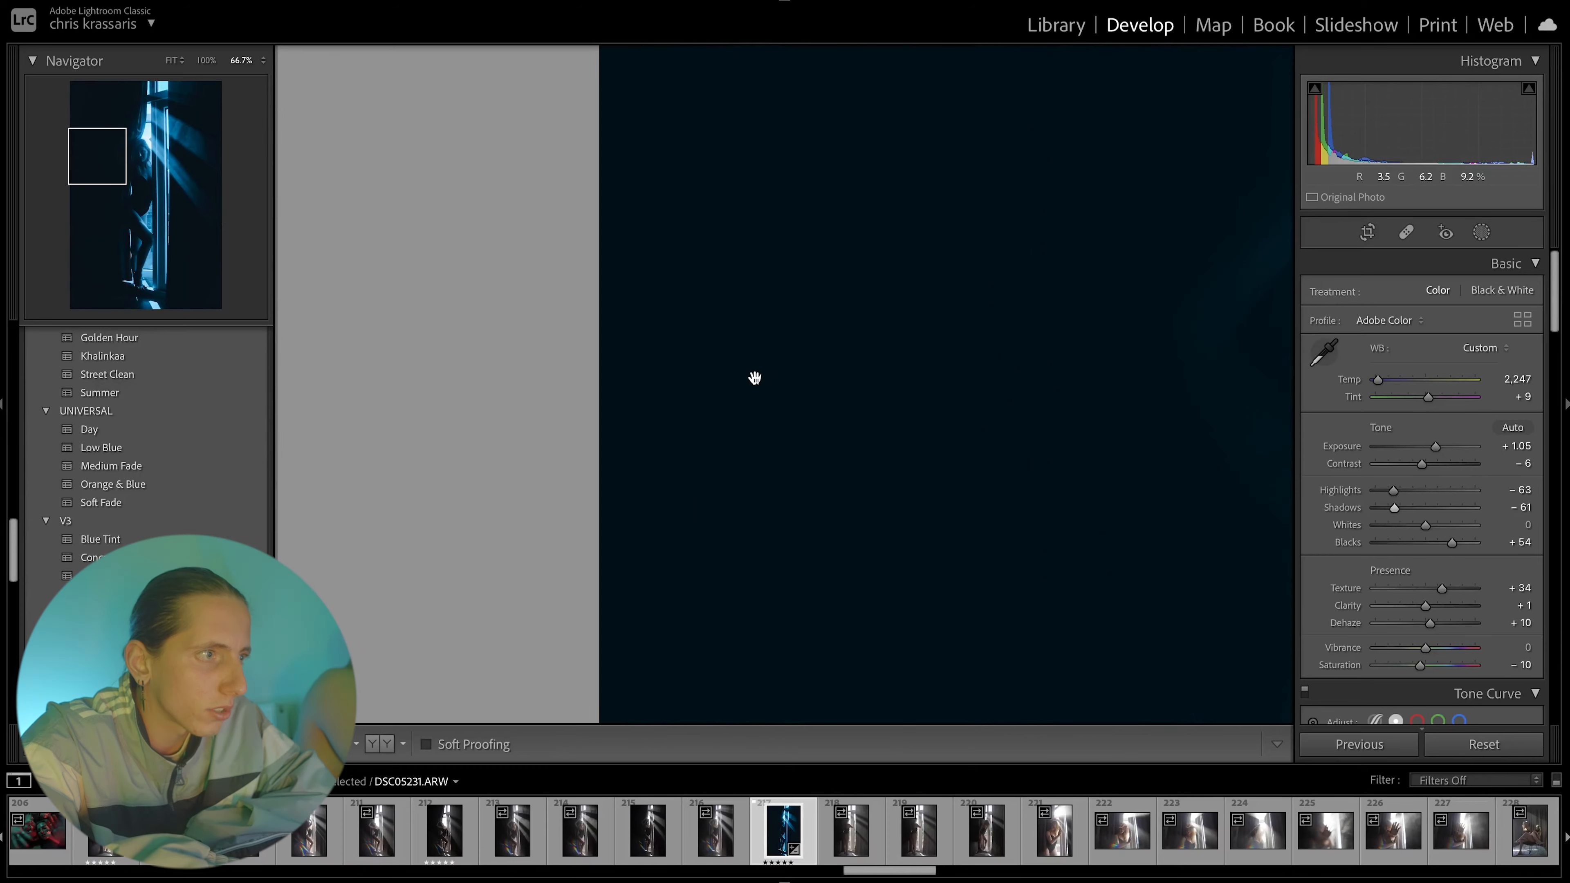
{"action": "scroll", "coordinate": [754, 377], "scroll_direction": "down", "scroll_amount": 2}
{"action": "left_click_drag", "start_coordinate": [870, 461], "coordinate": [870, 212]}
{"action": "scroll", "coordinate": [871, 215], "scroll_direction": "down", "scroll_amount": 3}
{"action": "scroll", "coordinate": [779, 427], "scroll_direction": "up", "scroll_amount": 3}
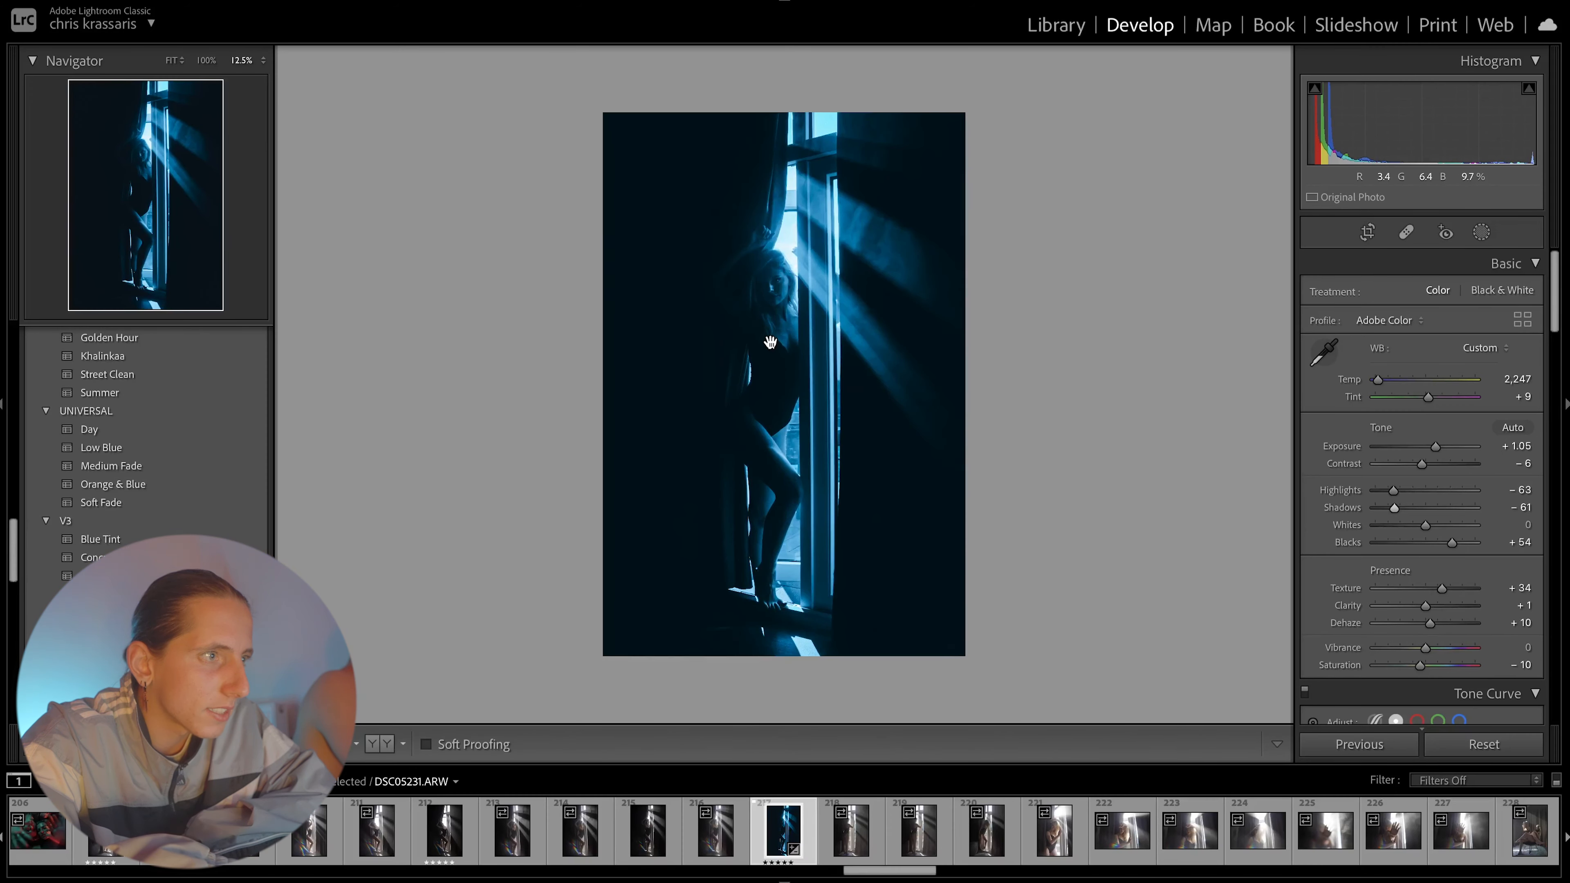
Adjust the portrait's basic settings to Temp 3,446, Exposure +2.30 and Blacks +2
{"action": "left_click_drag", "start_coordinate": [1378, 380], "coordinate": [1389, 380]}
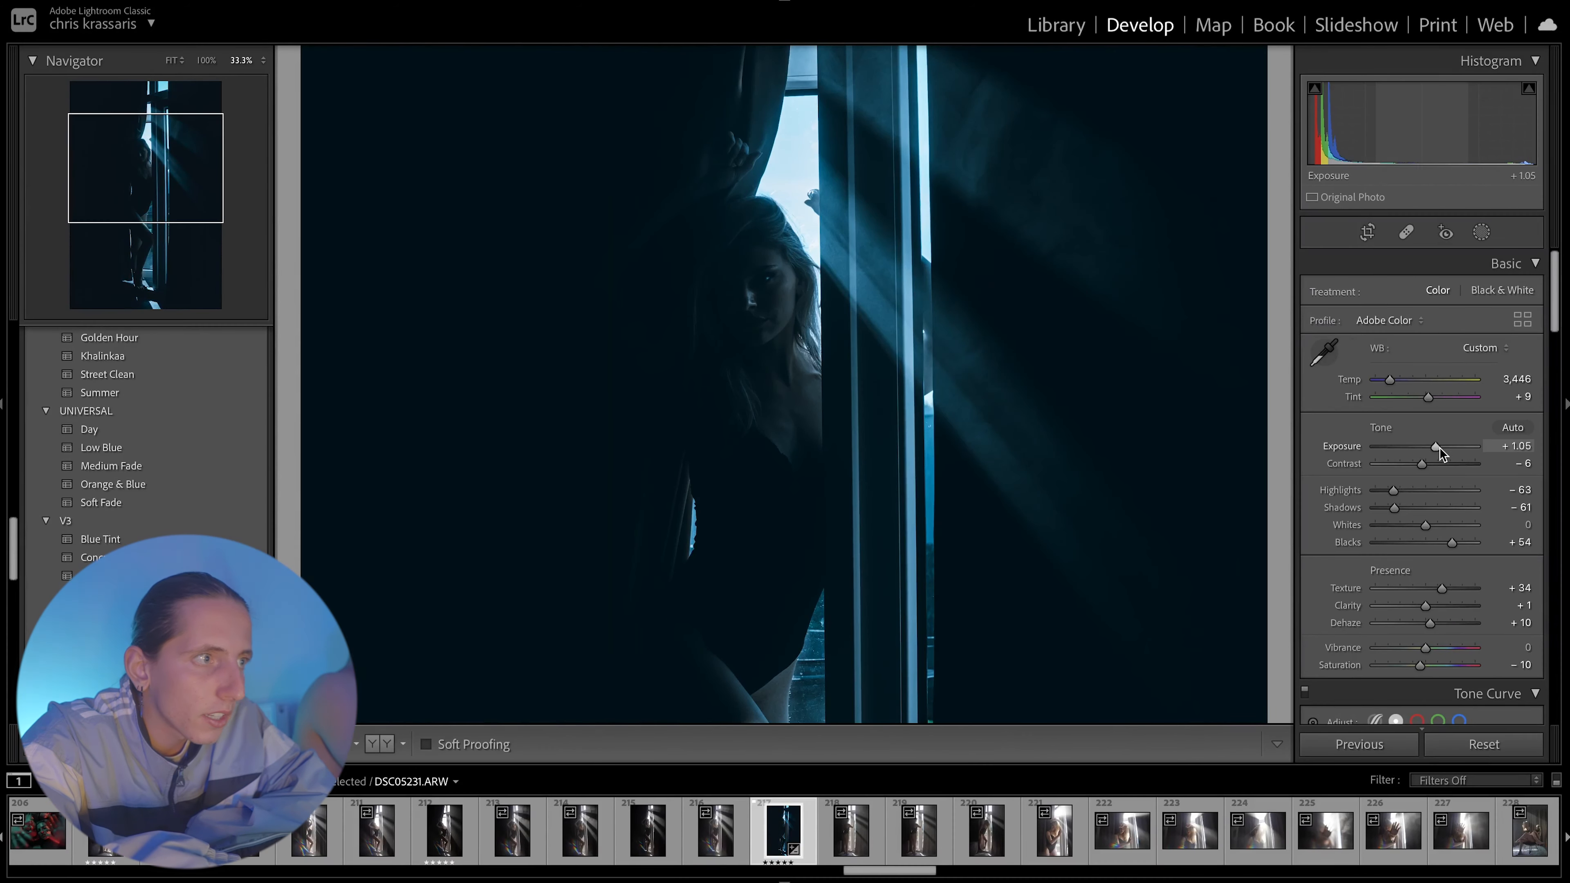
{"action": "left_click_drag", "start_coordinate": [1440, 448], "coordinate": [1453, 446]}
{"action": "left_click_drag", "start_coordinate": [1451, 546], "coordinate": [1425, 548]}
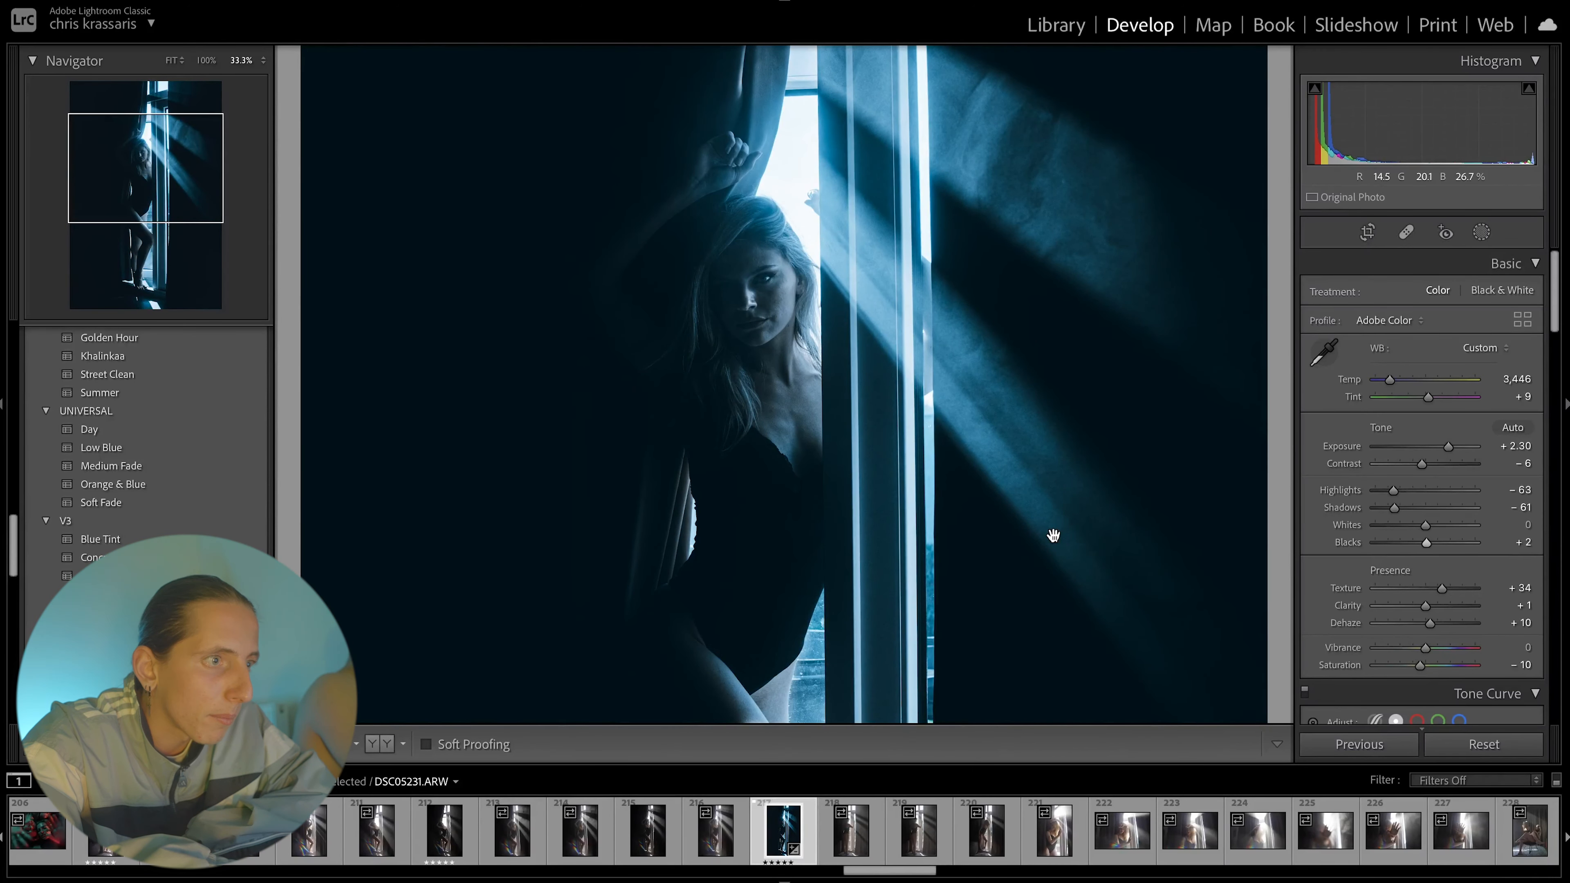
Compare the whole edited window portrait with its unedited original
{"action": "left_click", "coordinate": [907, 483]}
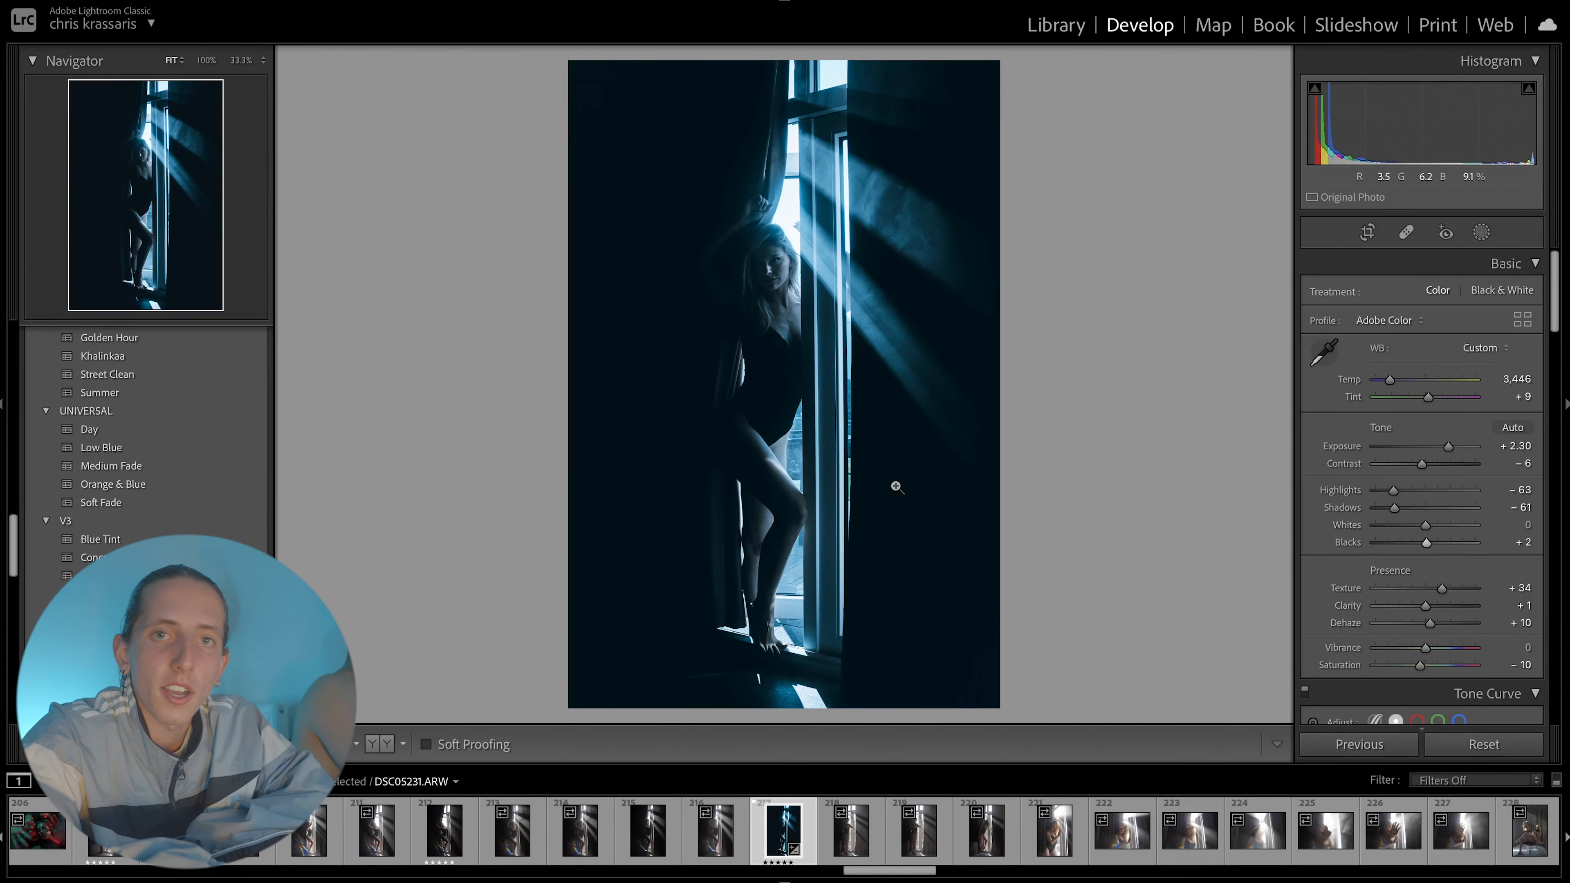
{"action": "key", "text": "backslash"}
{"action": "key", "text": "backslash"}
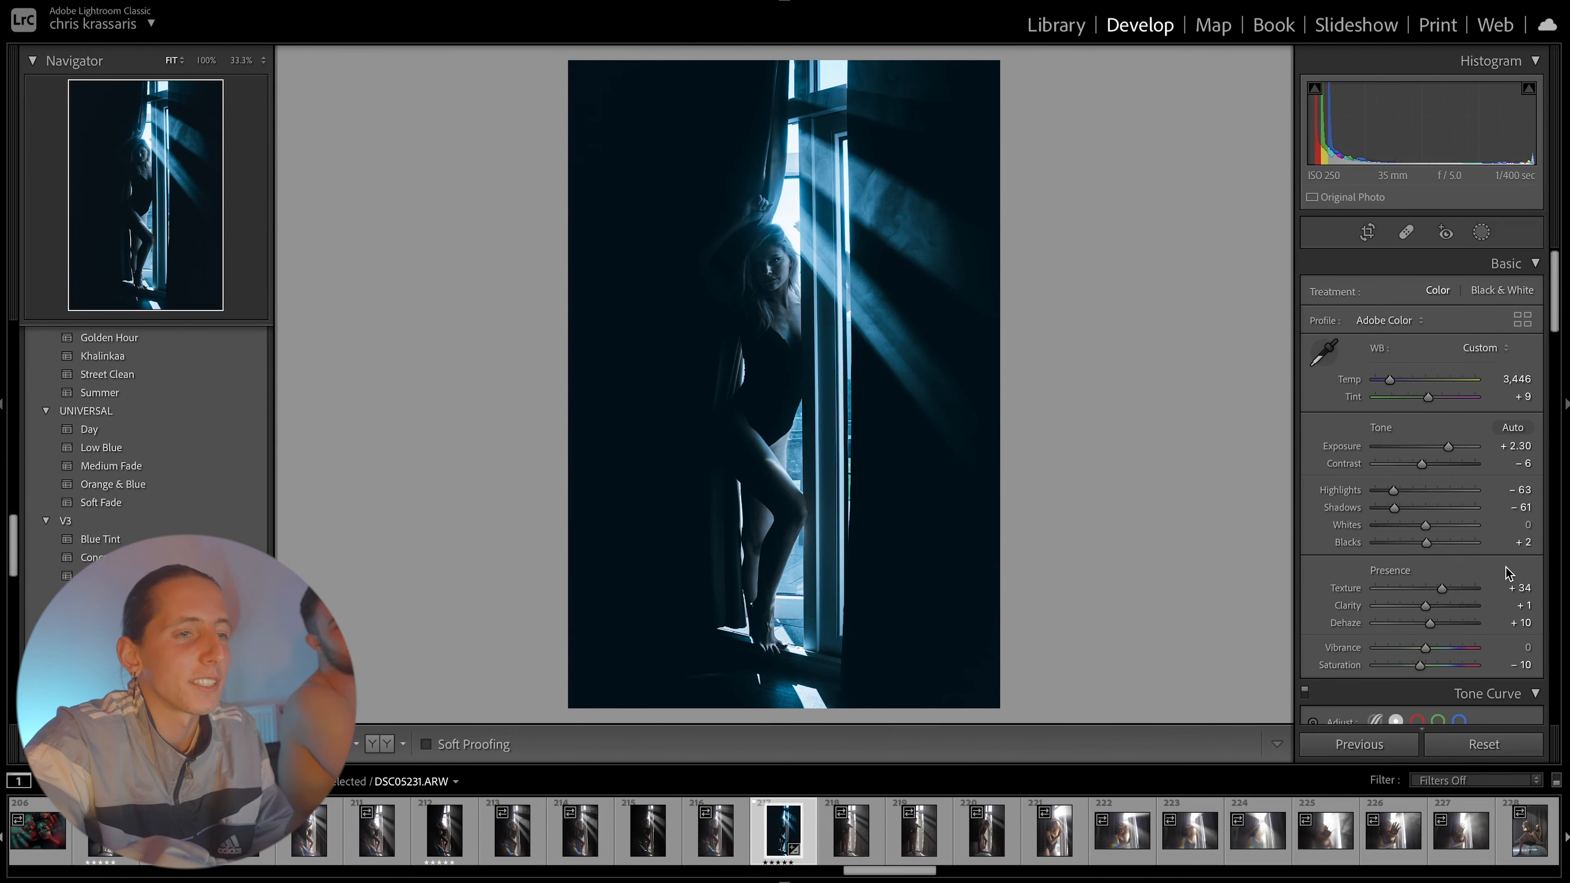
Raise Blacks to +99 and Contrast to +100, and check the woman's face at 100%
{"action": "left_click_drag", "start_coordinate": [1426, 543], "coordinate": [1475, 544]}
{"action": "left_click_drag", "start_coordinate": [1425, 460], "coordinate": [1368, 453]}
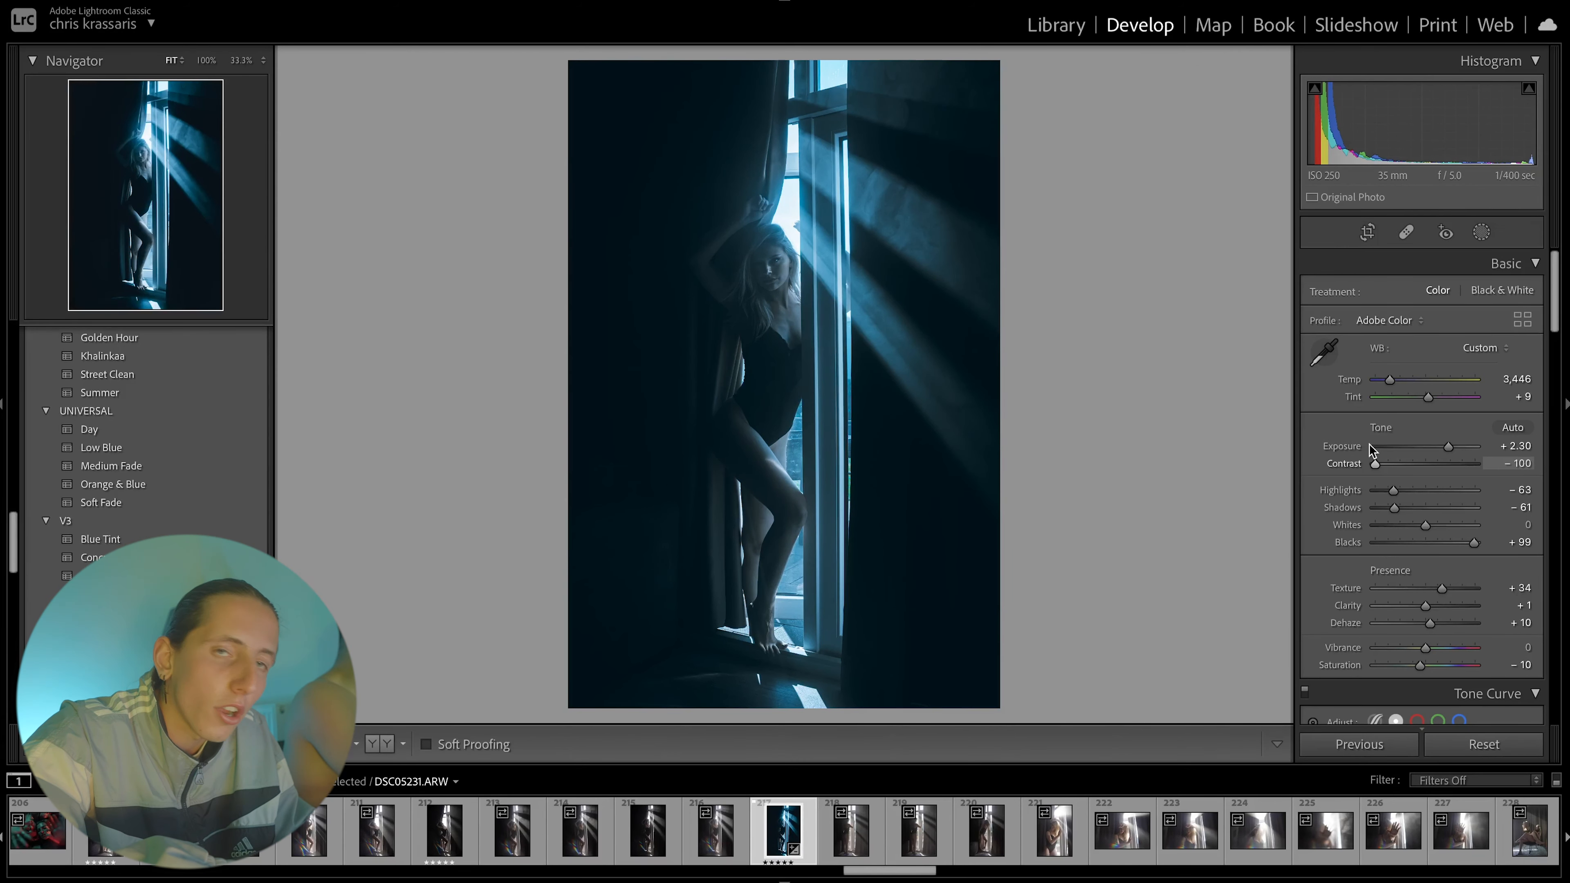
{"action": "left_click_drag", "start_coordinate": [1369, 444], "coordinate": [1480, 455]}
{"action": "left_click", "coordinate": [772, 309]}
{"action": "right_click", "coordinate": [878, 263]}
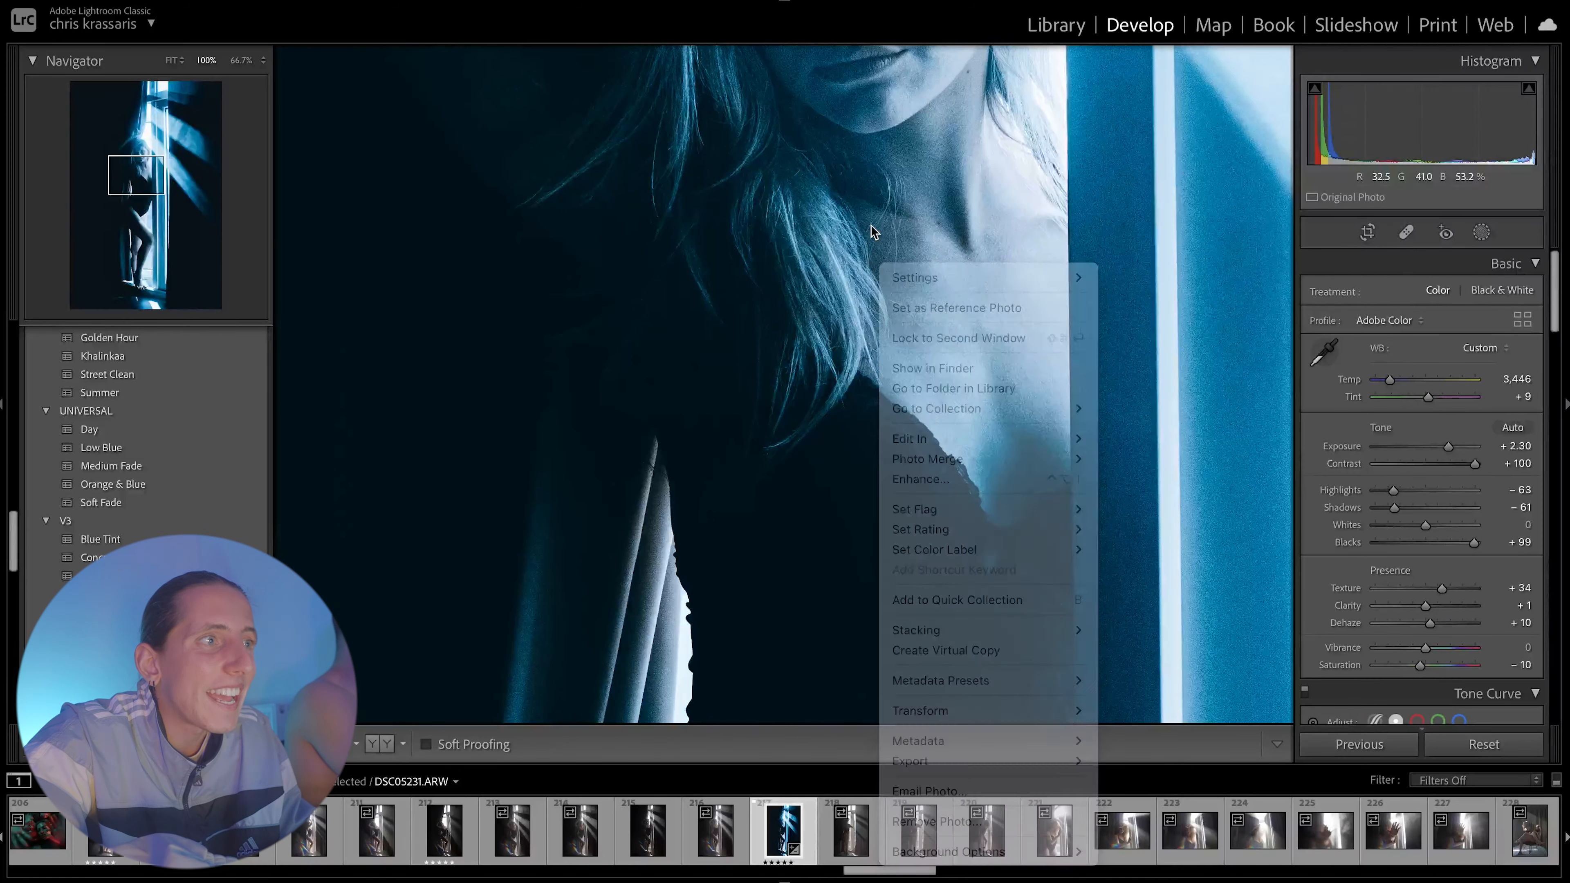
{"action": "left_click_drag", "start_coordinate": [871, 232], "coordinate": [880, 533]}
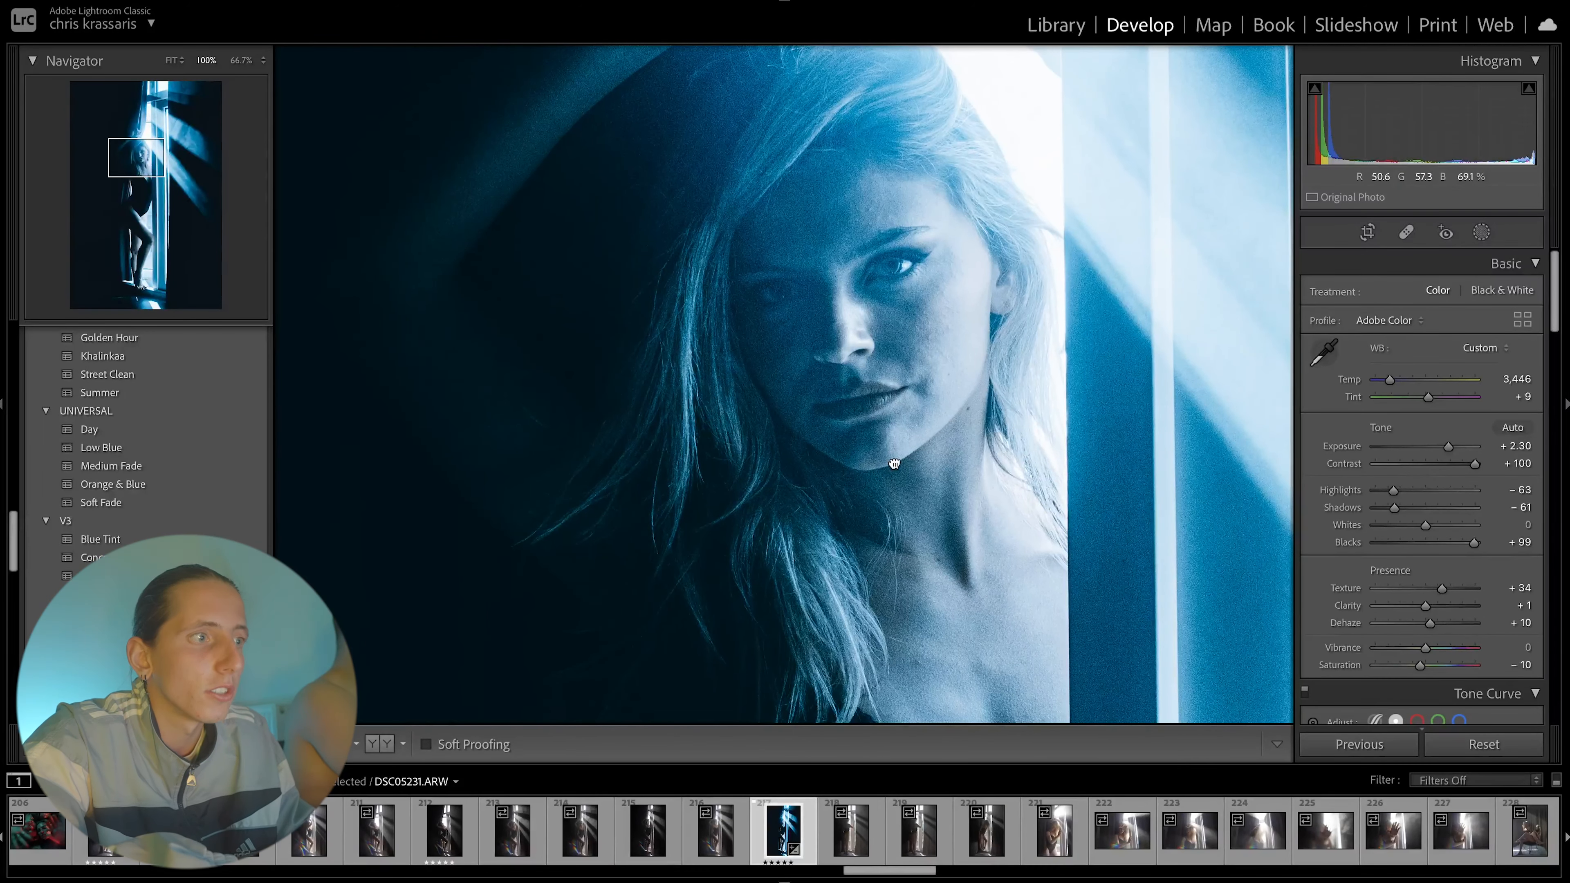
Warm the window portrait to Temp 4,251, and set Exposure to +1.95 and Shadows to −30
{"action": "scroll", "coordinate": [847, 473], "scroll_direction": "up", "scroll_amount": 3}
{"action": "left_click", "coordinate": [831, 268]}
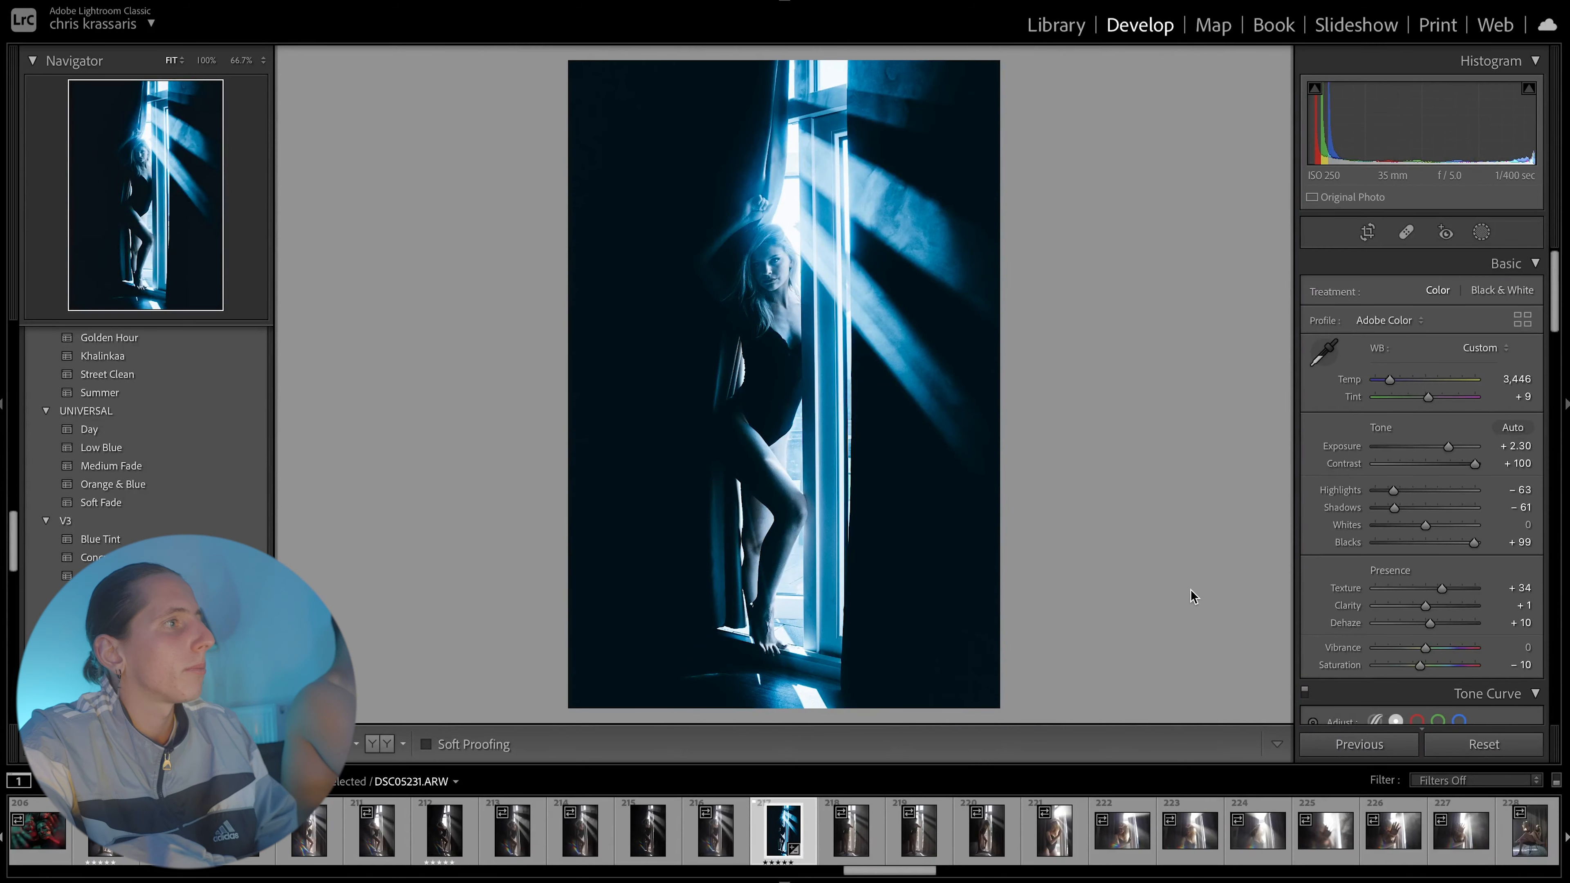
{"action": "left_click_drag", "start_coordinate": [1389, 380], "coordinate": [1396, 380]}
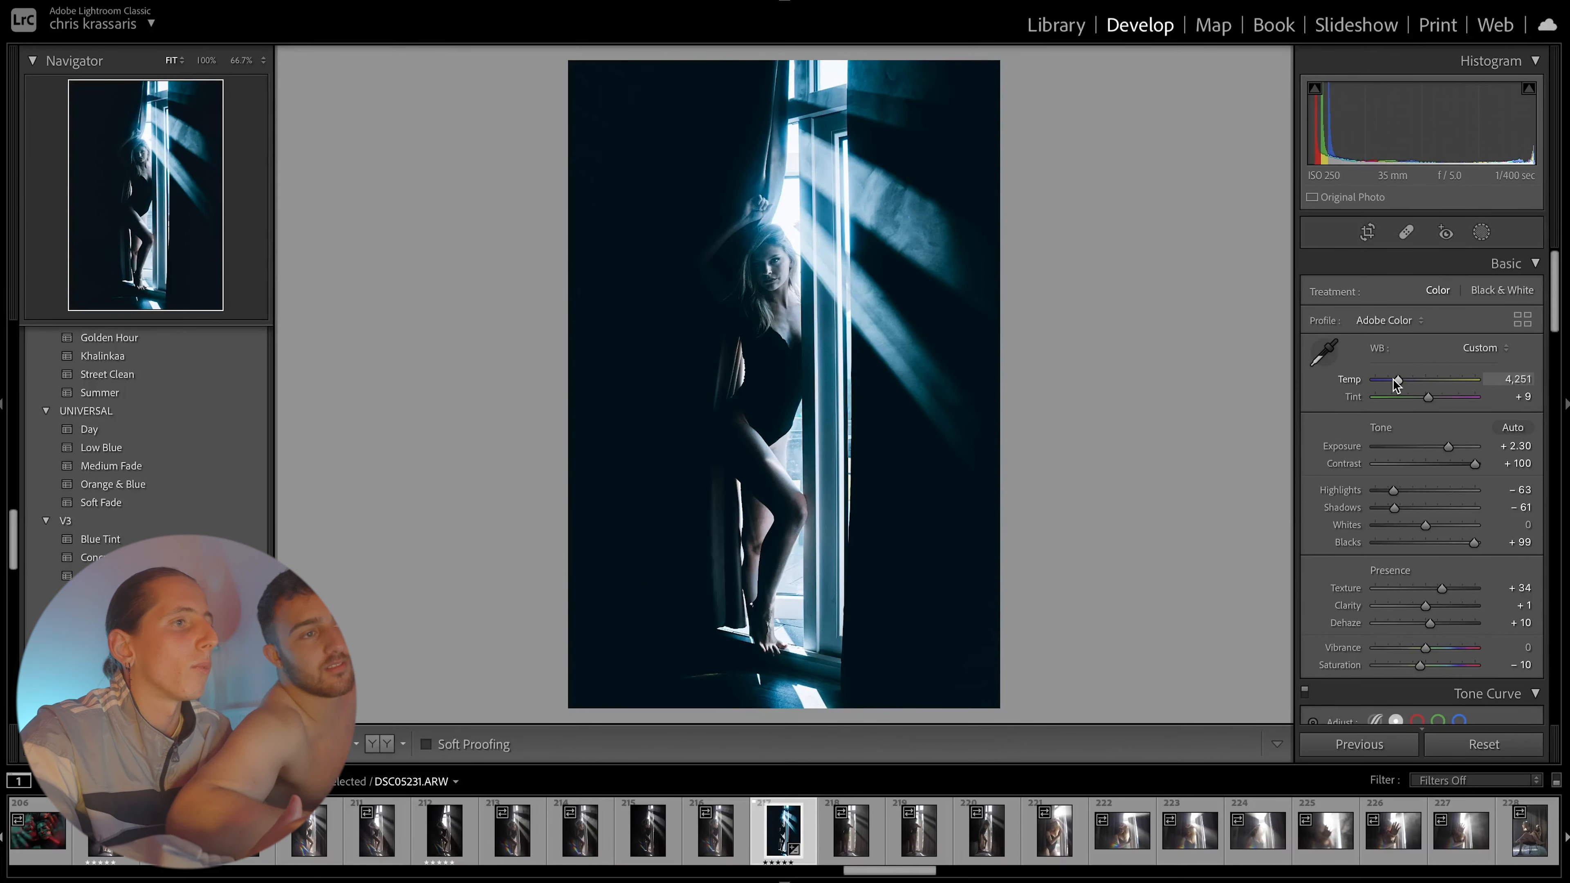
{"action": "key", "text": "F2"}
{"action": "key", "text": "F2"}
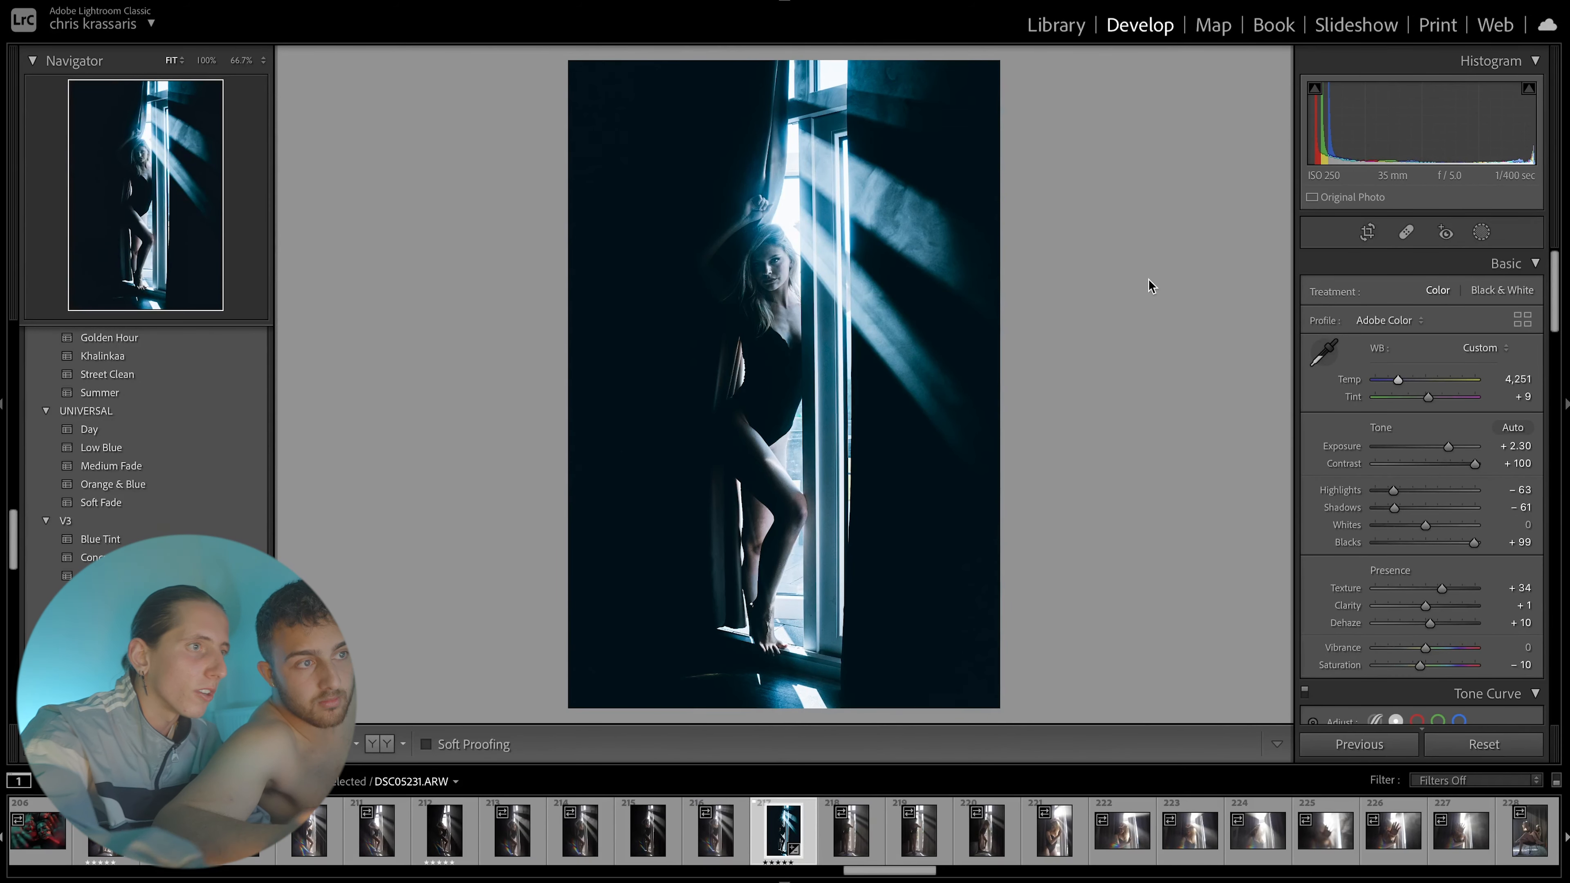
Try a warmer Temp of 6,076 on the window portrait and undo it
{"action": "key", "text": "v"}
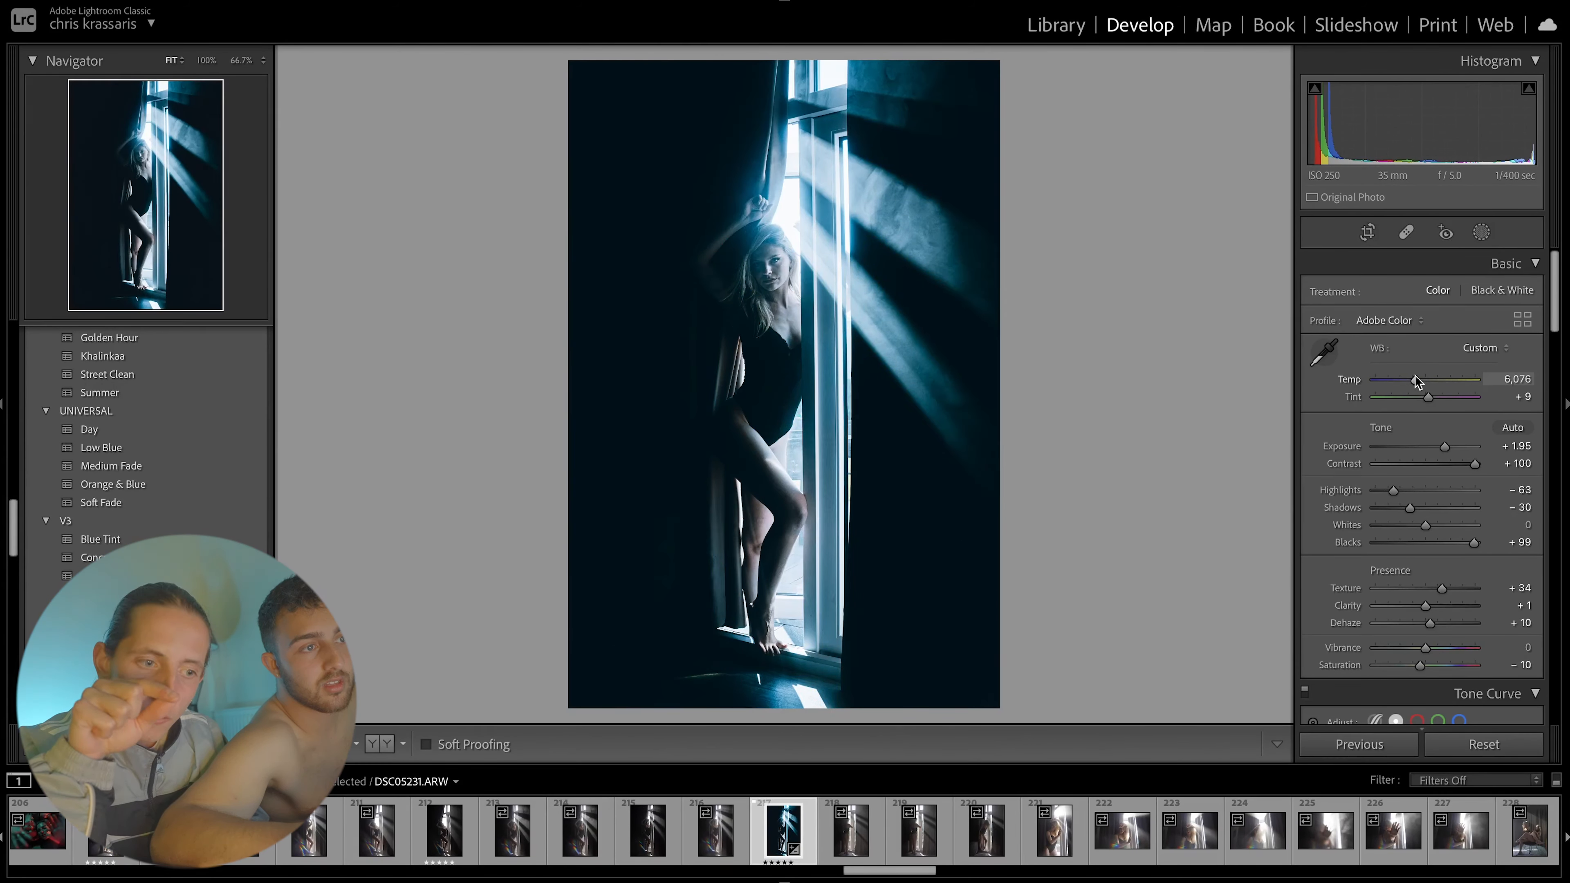
{"action": "left_click_drag", "start_coordinate": [1399, 379], "coordinate": [1415, 378]}
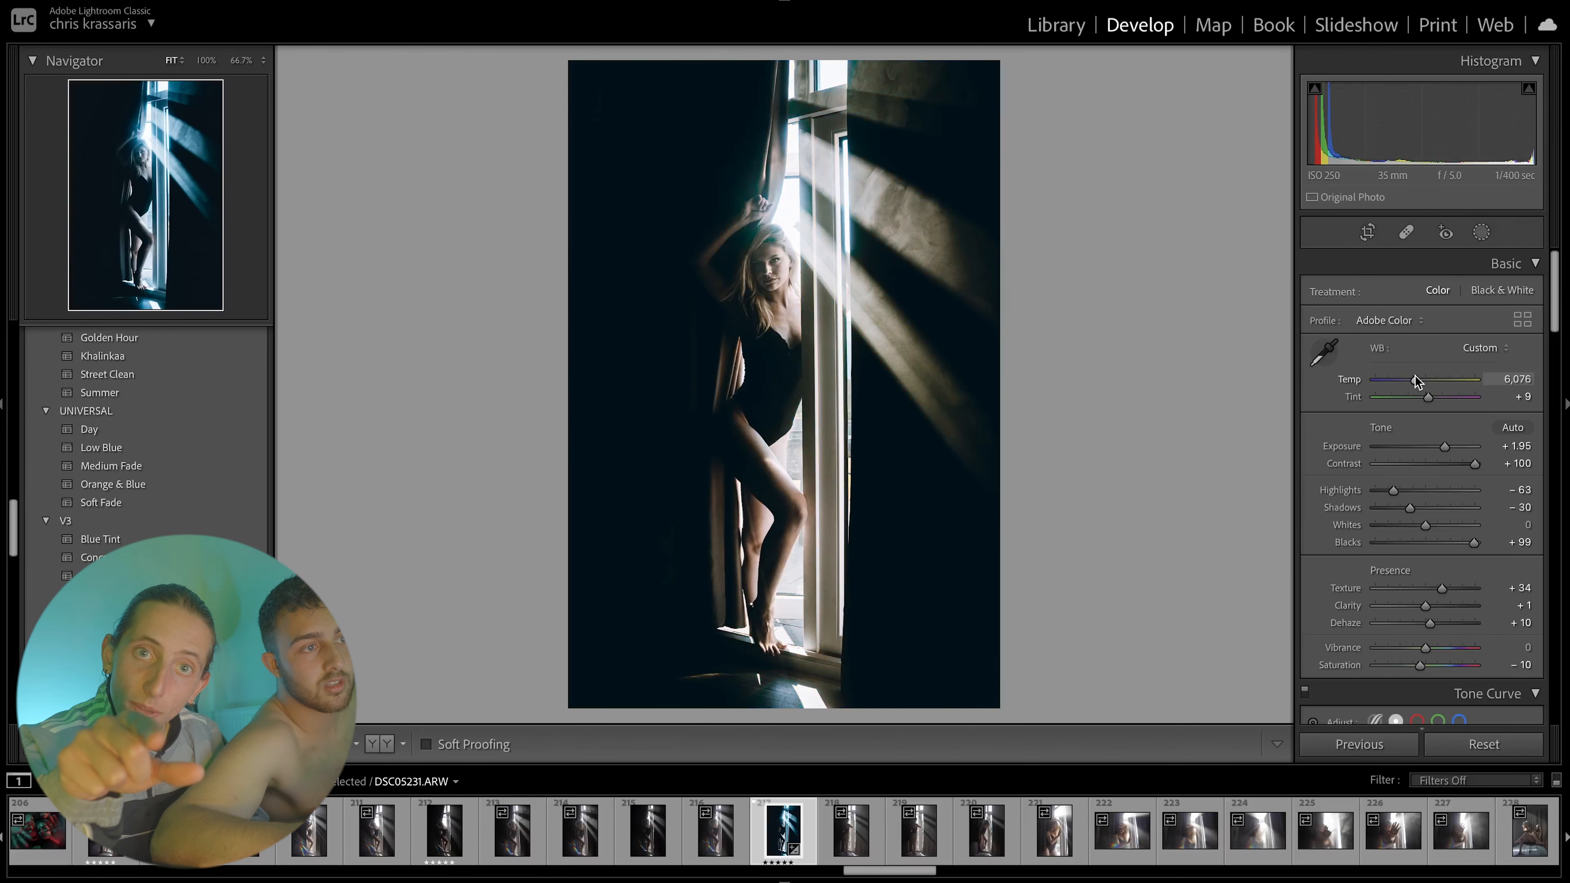
{"action": "key", "text": "ctrl+z"}
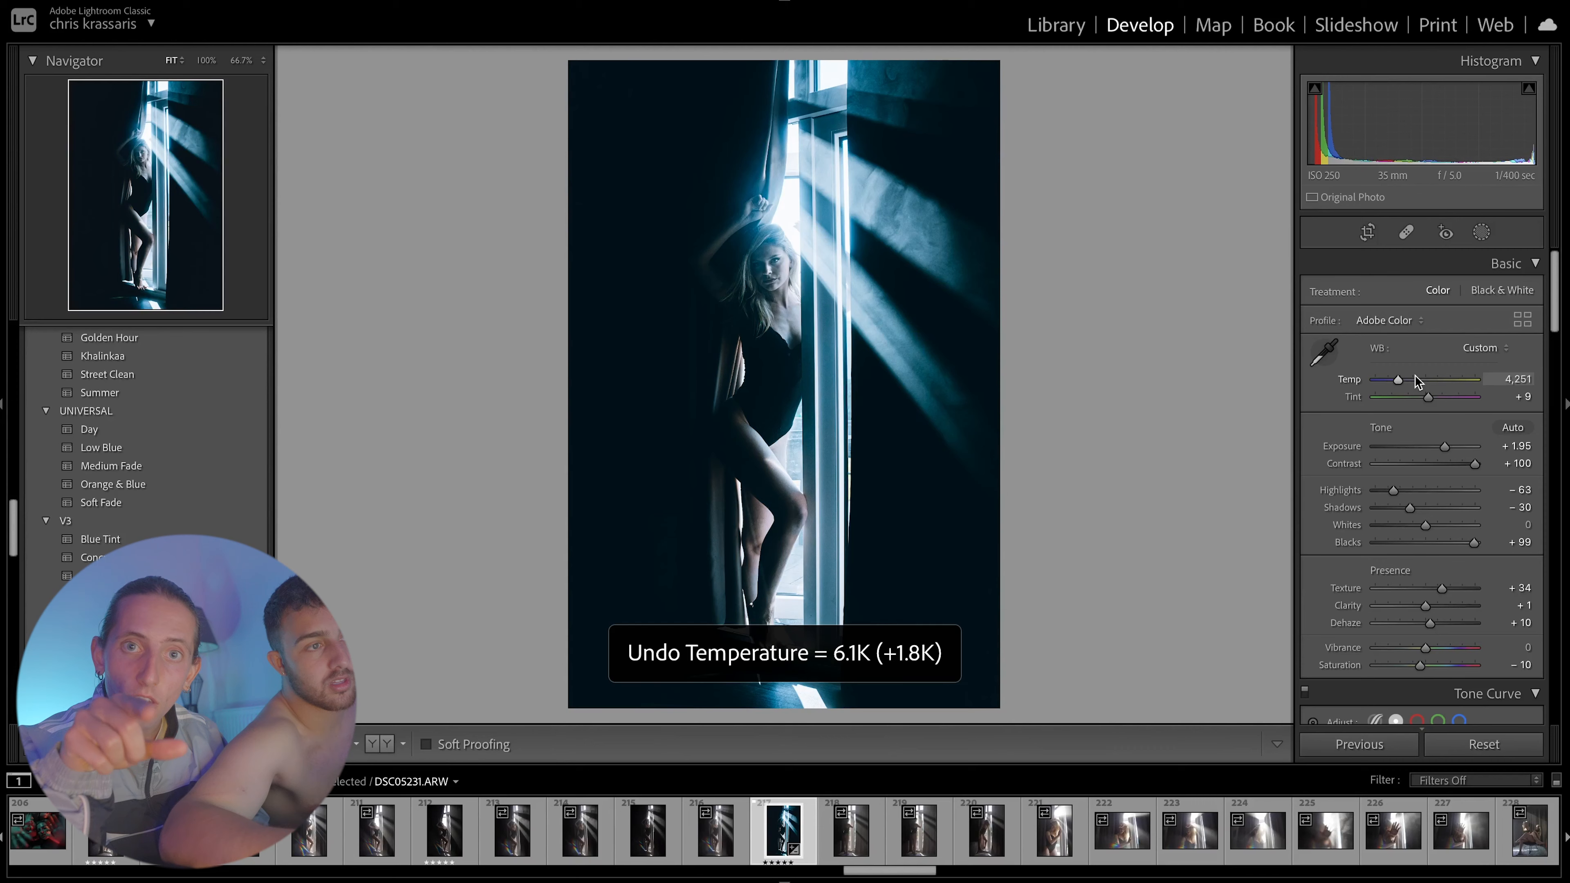
Compare the edited window portrait with its unedited original and with a black-and-white version
{"action": "key", "text": "backslash"}
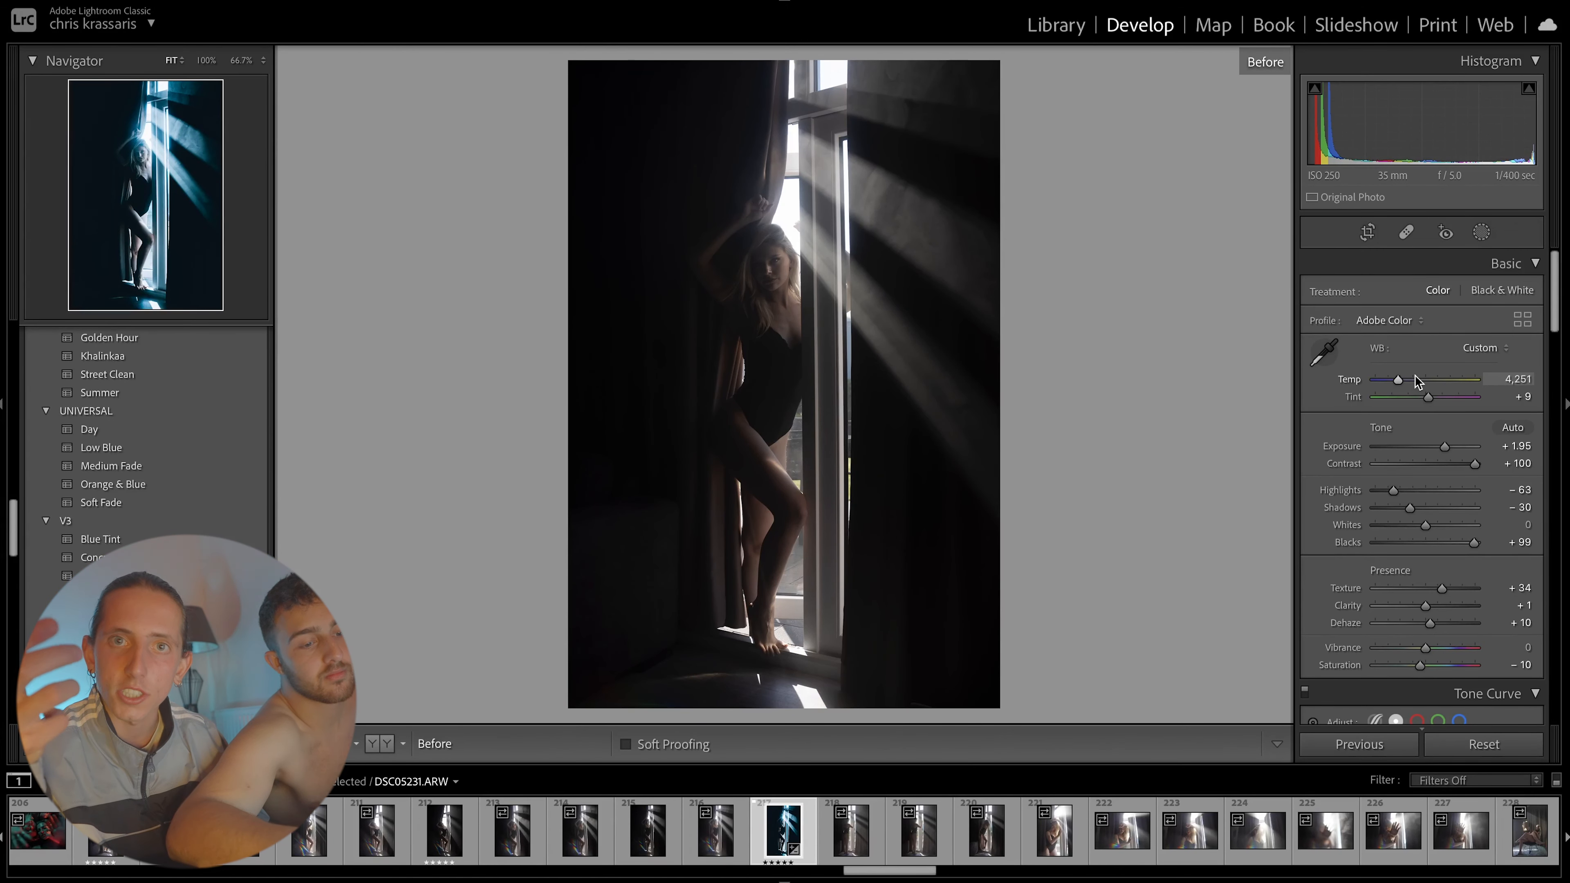
{"action": "key", "text": "backslash"}
{"action": "key", "text": "v"}
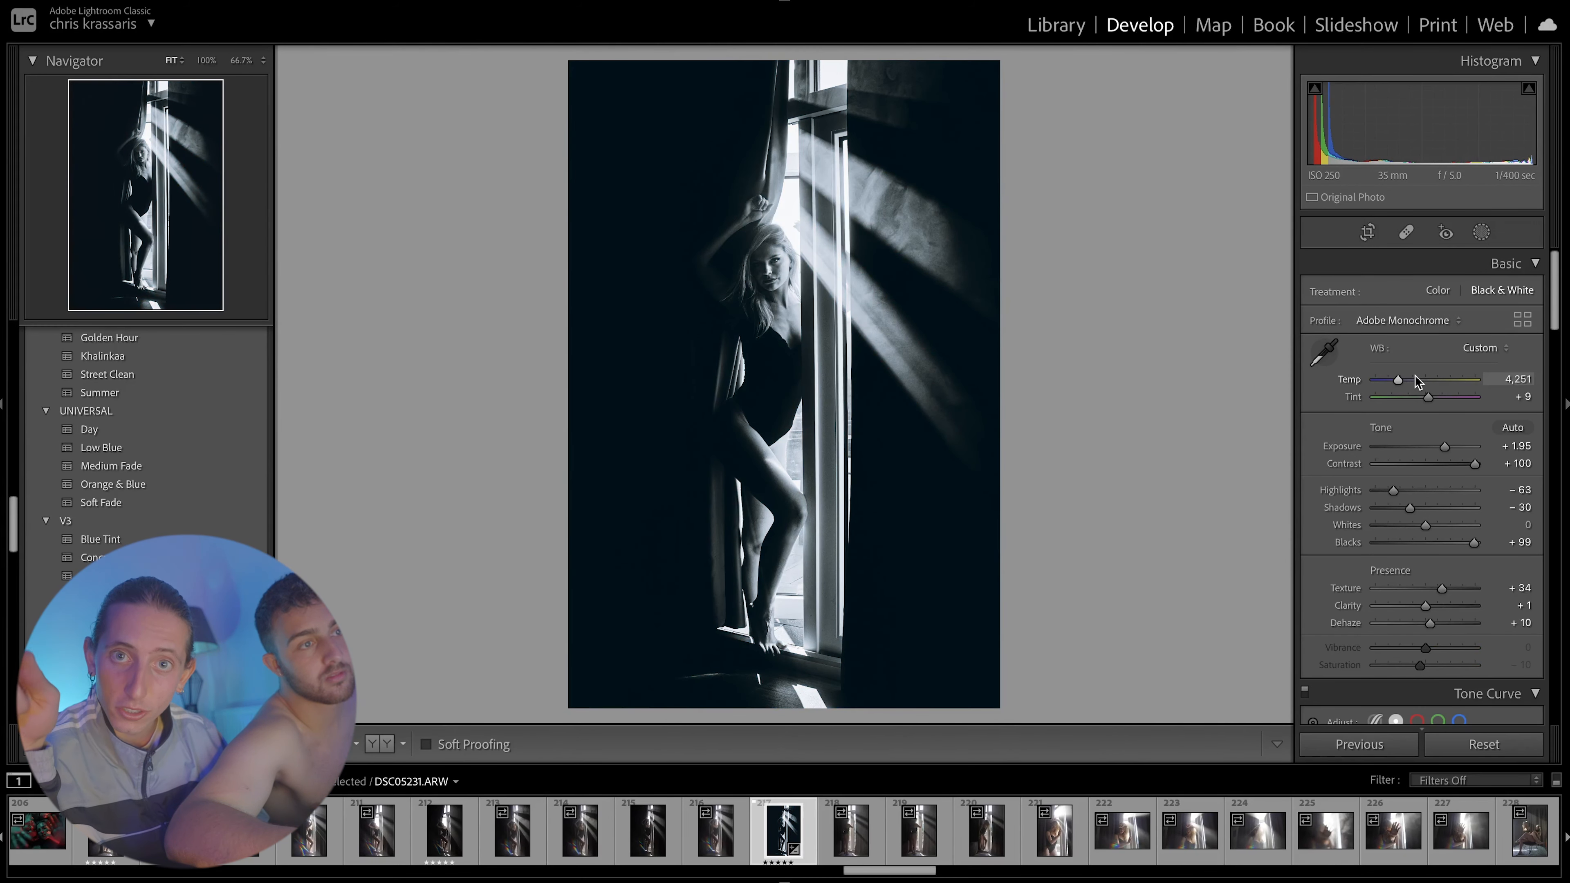
{"action": "key", "text": "v"}
{"action": "key", "text": "backslash"}
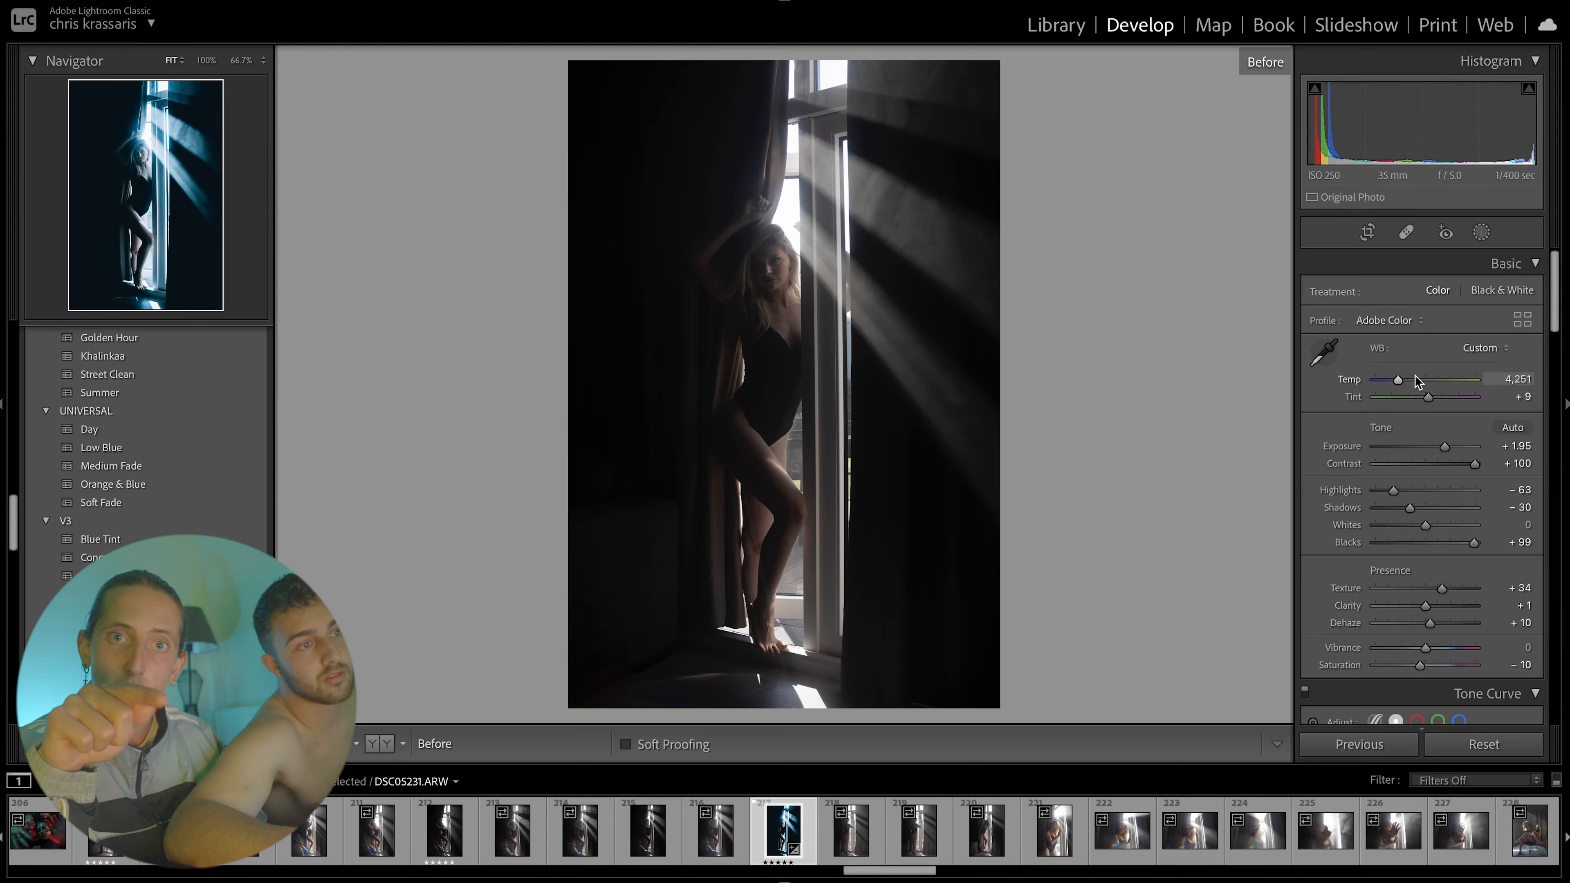
{"action": "key", "text": "backslash"}
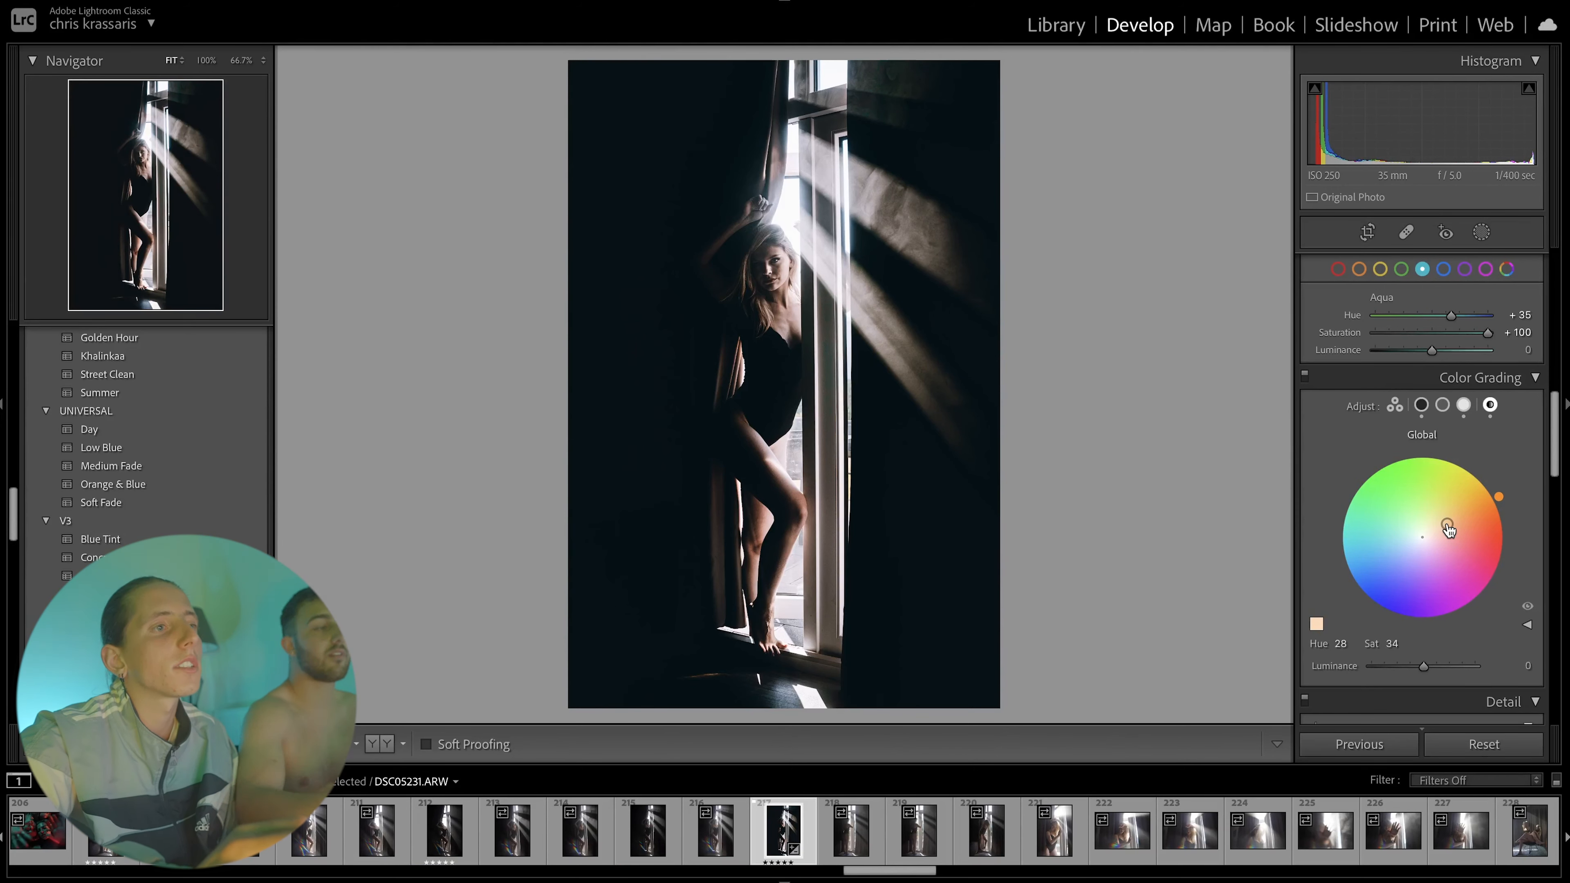
Undo the warm global color grading tint, and compare the photo with and without the last Temp increase
{"action": "key", "text": "ctrl+z"}
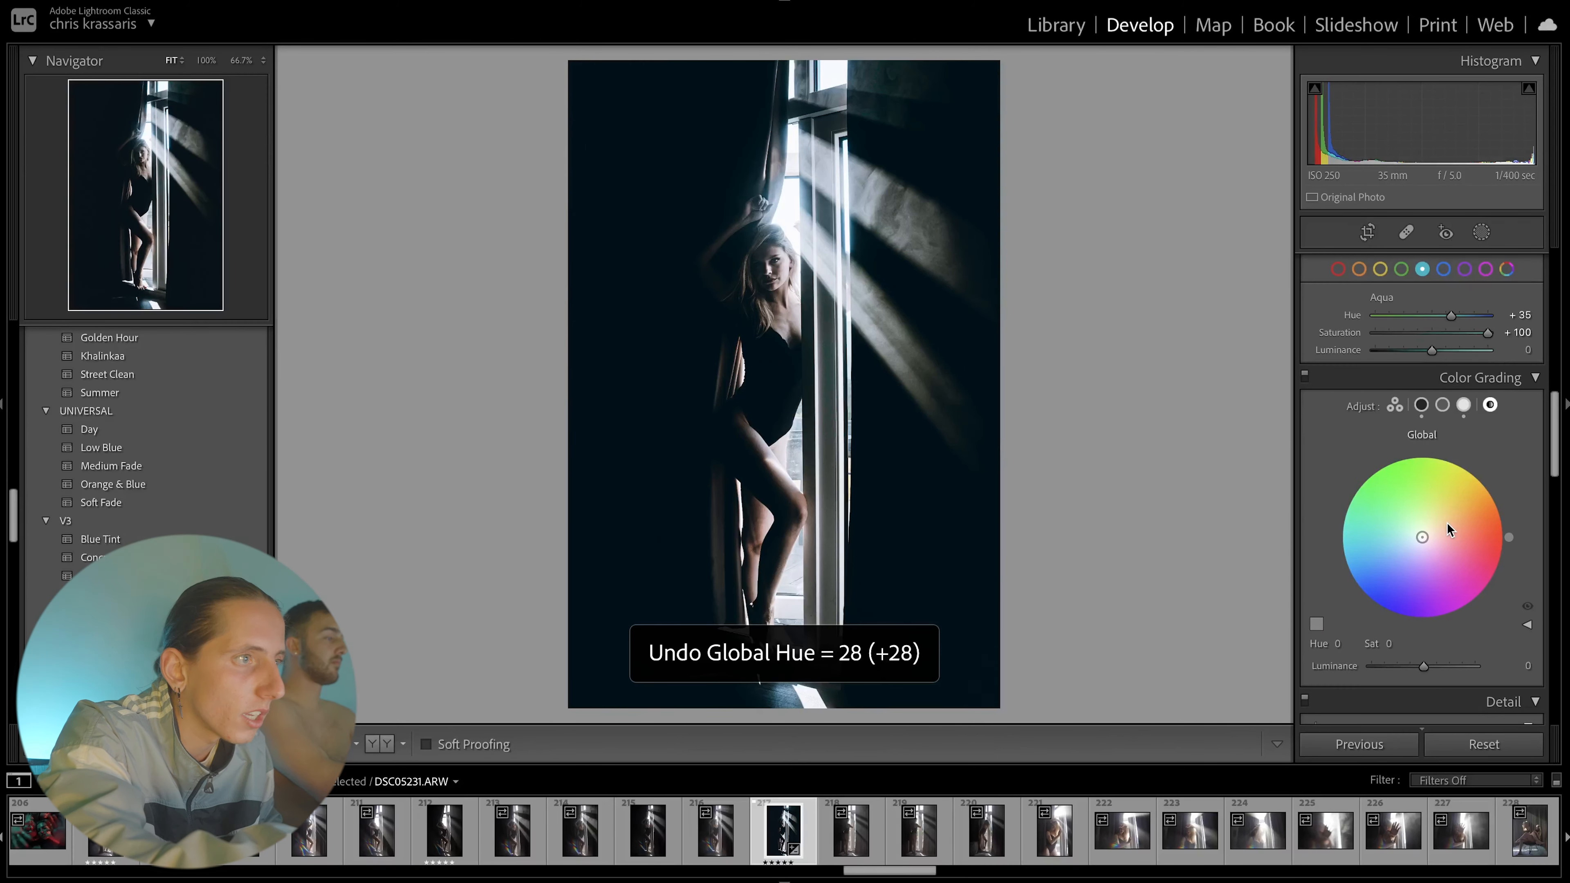
{"action": "key", "text": "ctrl+z"}
{"action": "key", "text": "ctrl+z"}
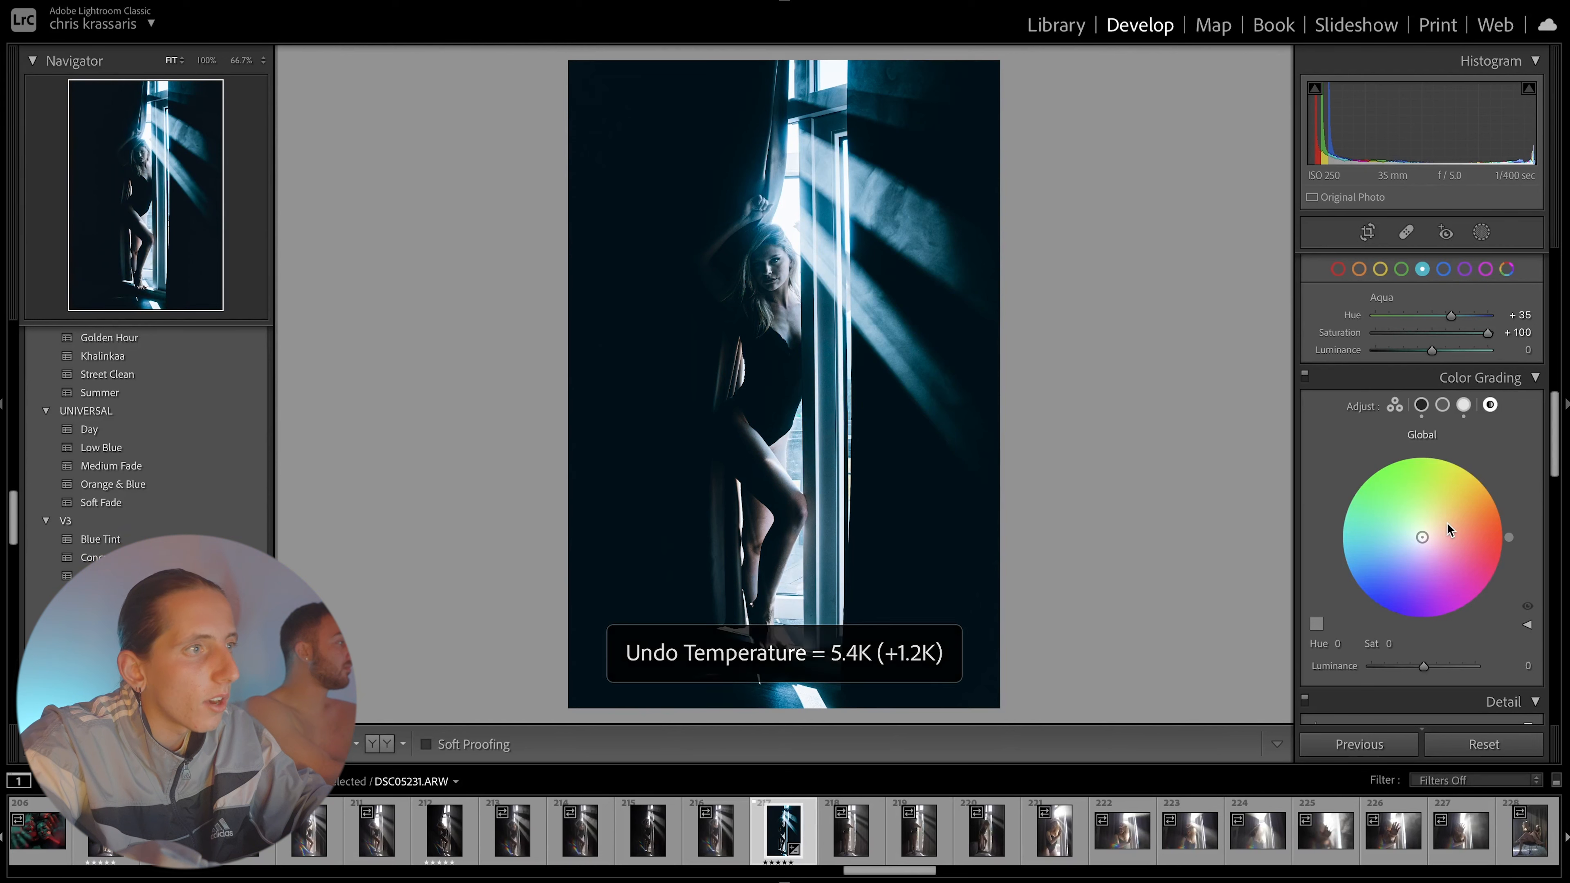
{"action": "key", "text": "ctrl+shift+z"}
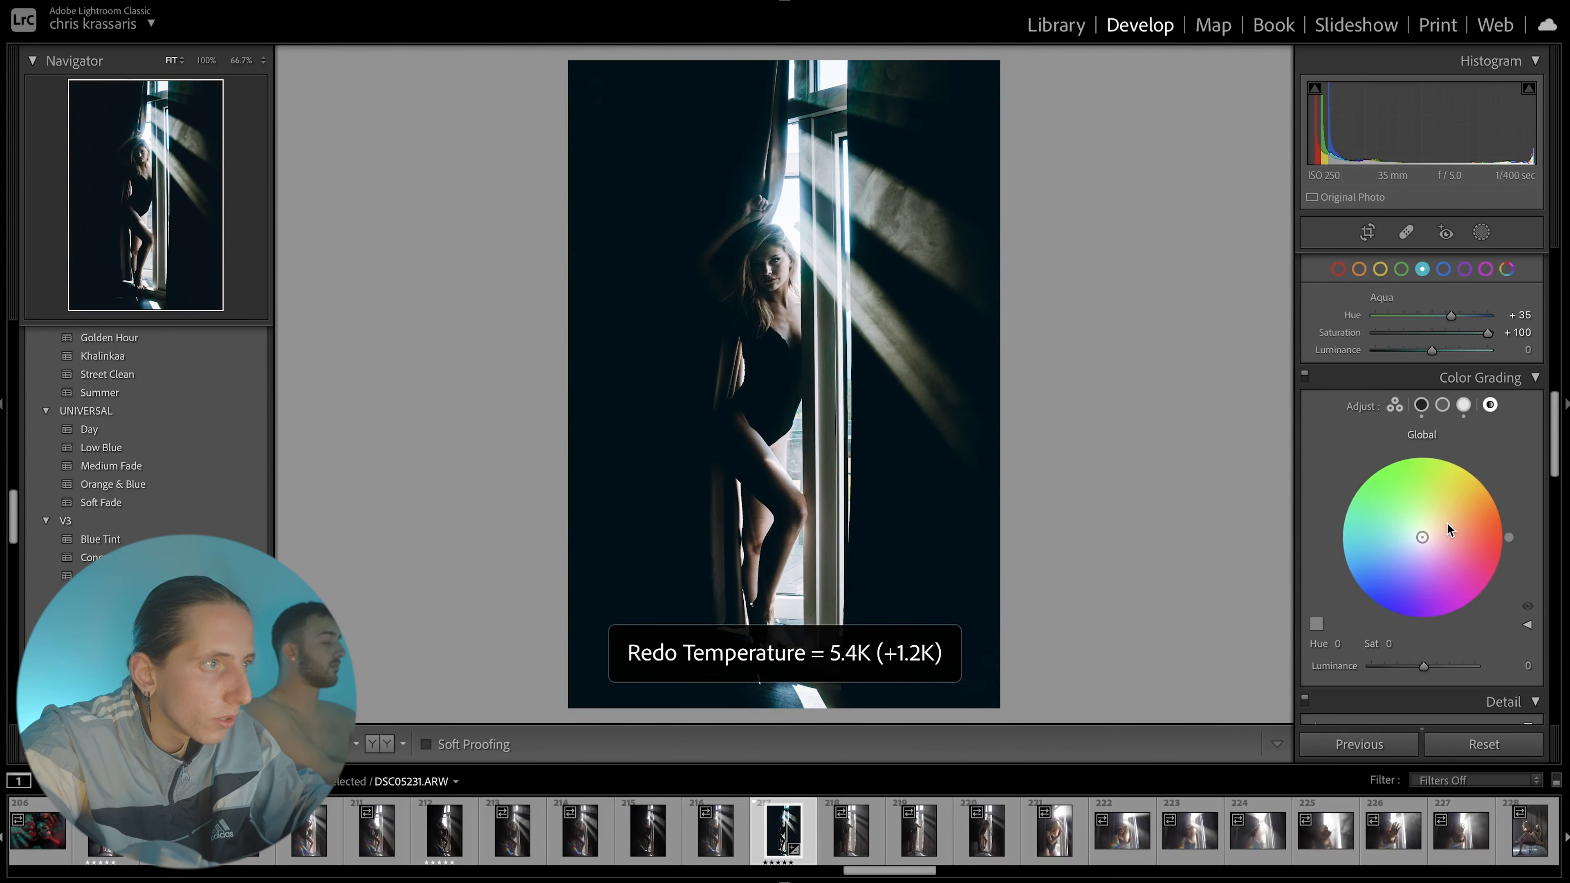
Set Blacks to +69, Dehaze to +14, Vibrance to +3 and Temp to 4,463, checking the woman's face at 100%
{"action": "left_click", "coordinate": [769, 275]}
{"action": "left_click_drag", "start_coordinate": [771, 267], "coordinate": [773, 315]}
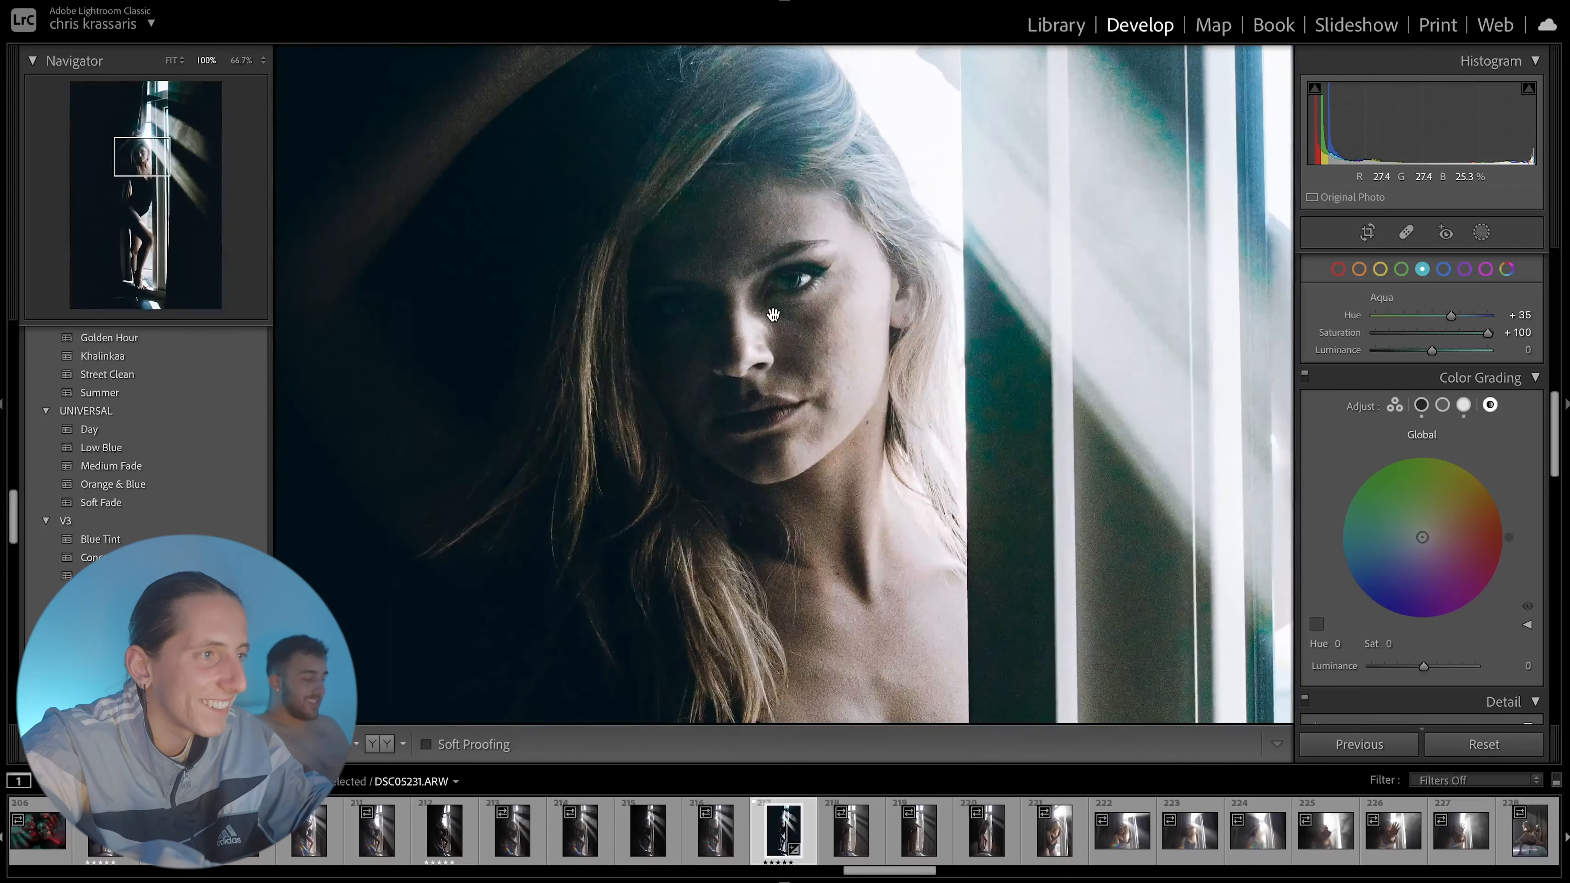
{"action": "left_click", "coordinate": [772, 315]}
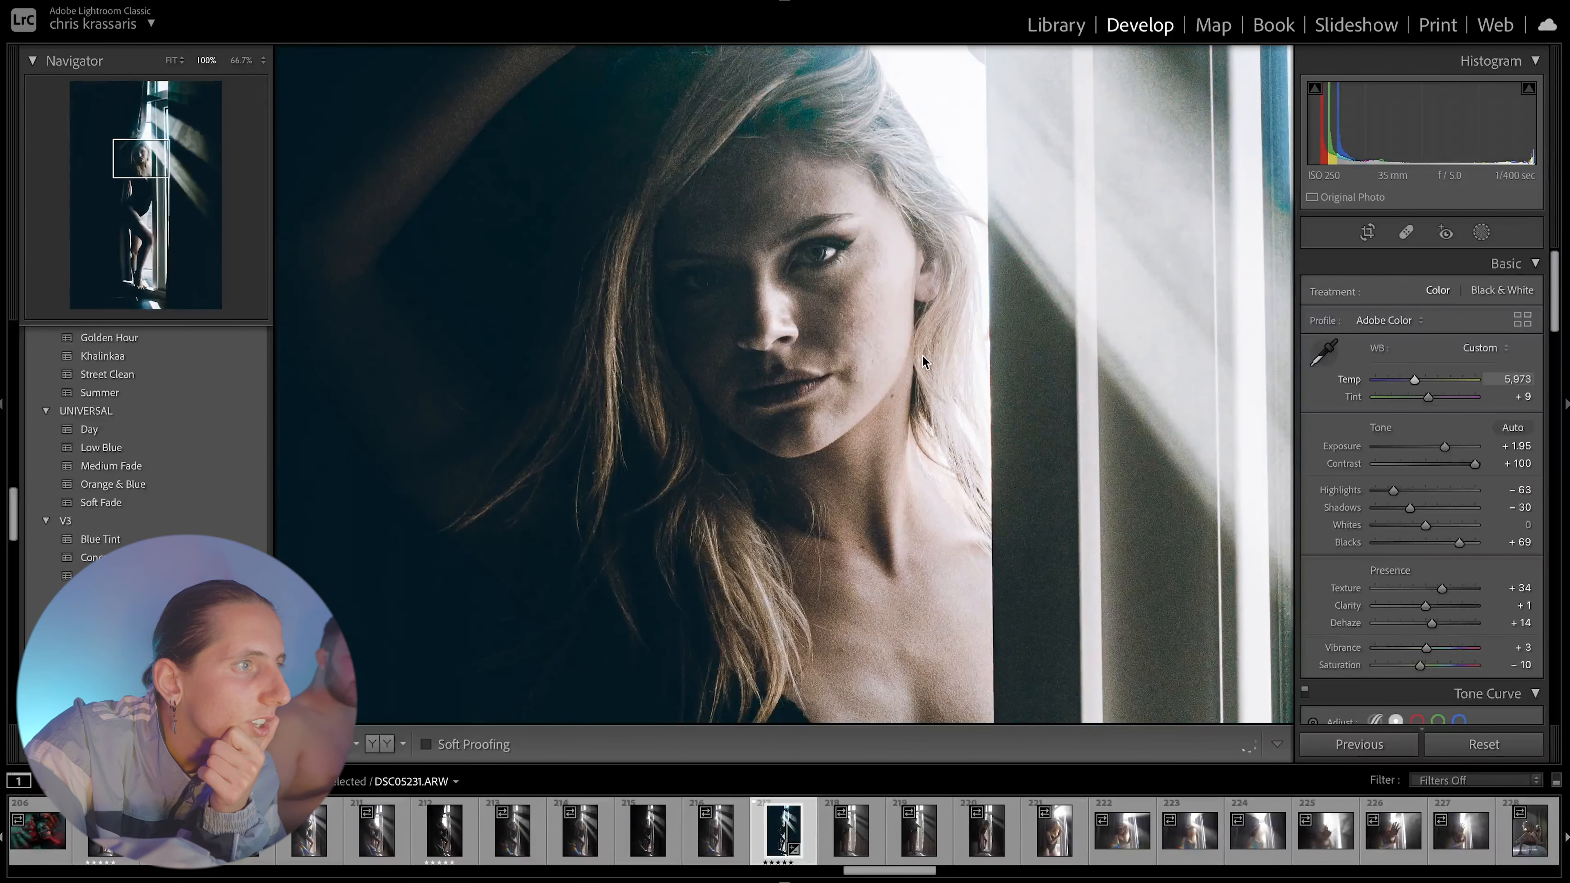
{"action": "left_click", "coordinate": [922, 361]}
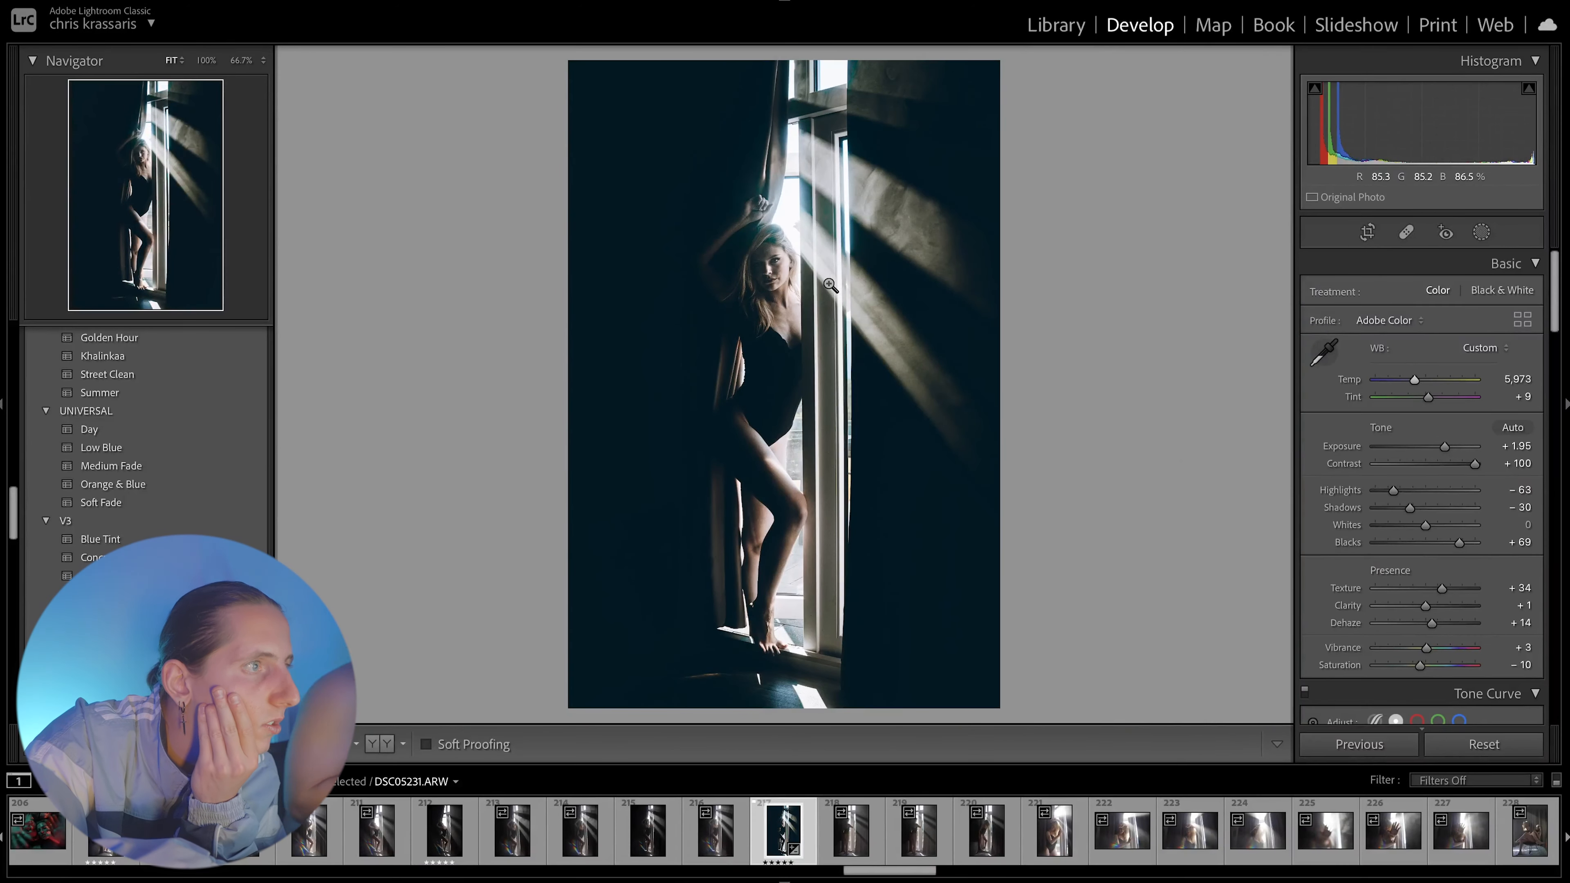
{"action": "left_click_drag", "start_coordinate": [1416, 380], "coordinate": [1404, 383]}
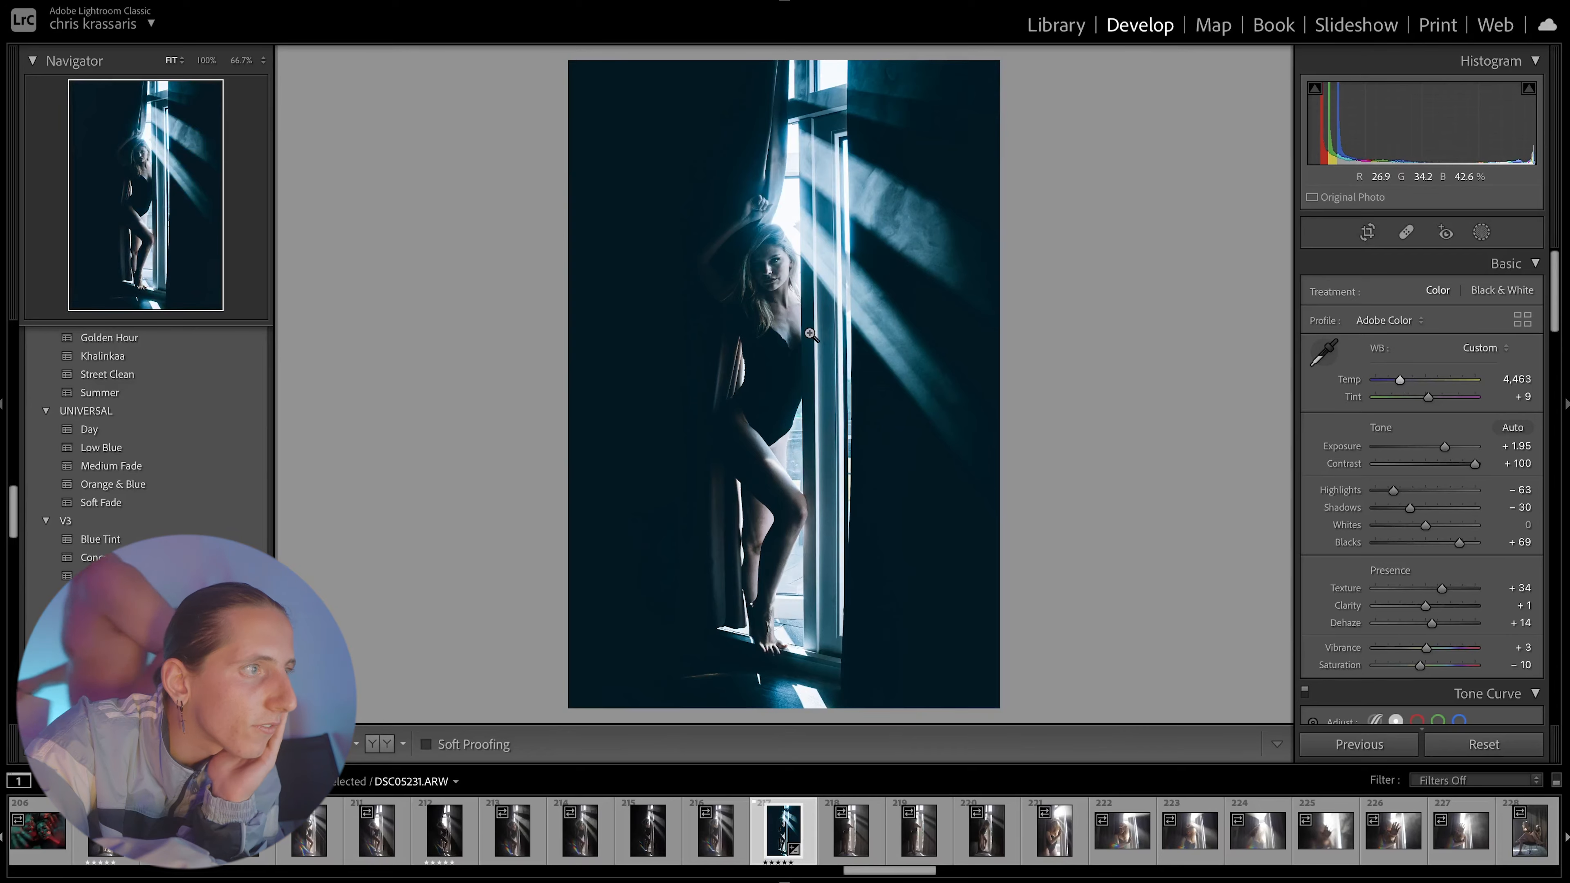
Compare the woman's edited face with the unedited original at 100%
{"action": "left_click", "coordinate": [773, 295]}
{"action": "left_click_drag", "start_coordinate": [771, 295], "coordinate": [920, 511]}
{"action": "key", "text": "backslash"}
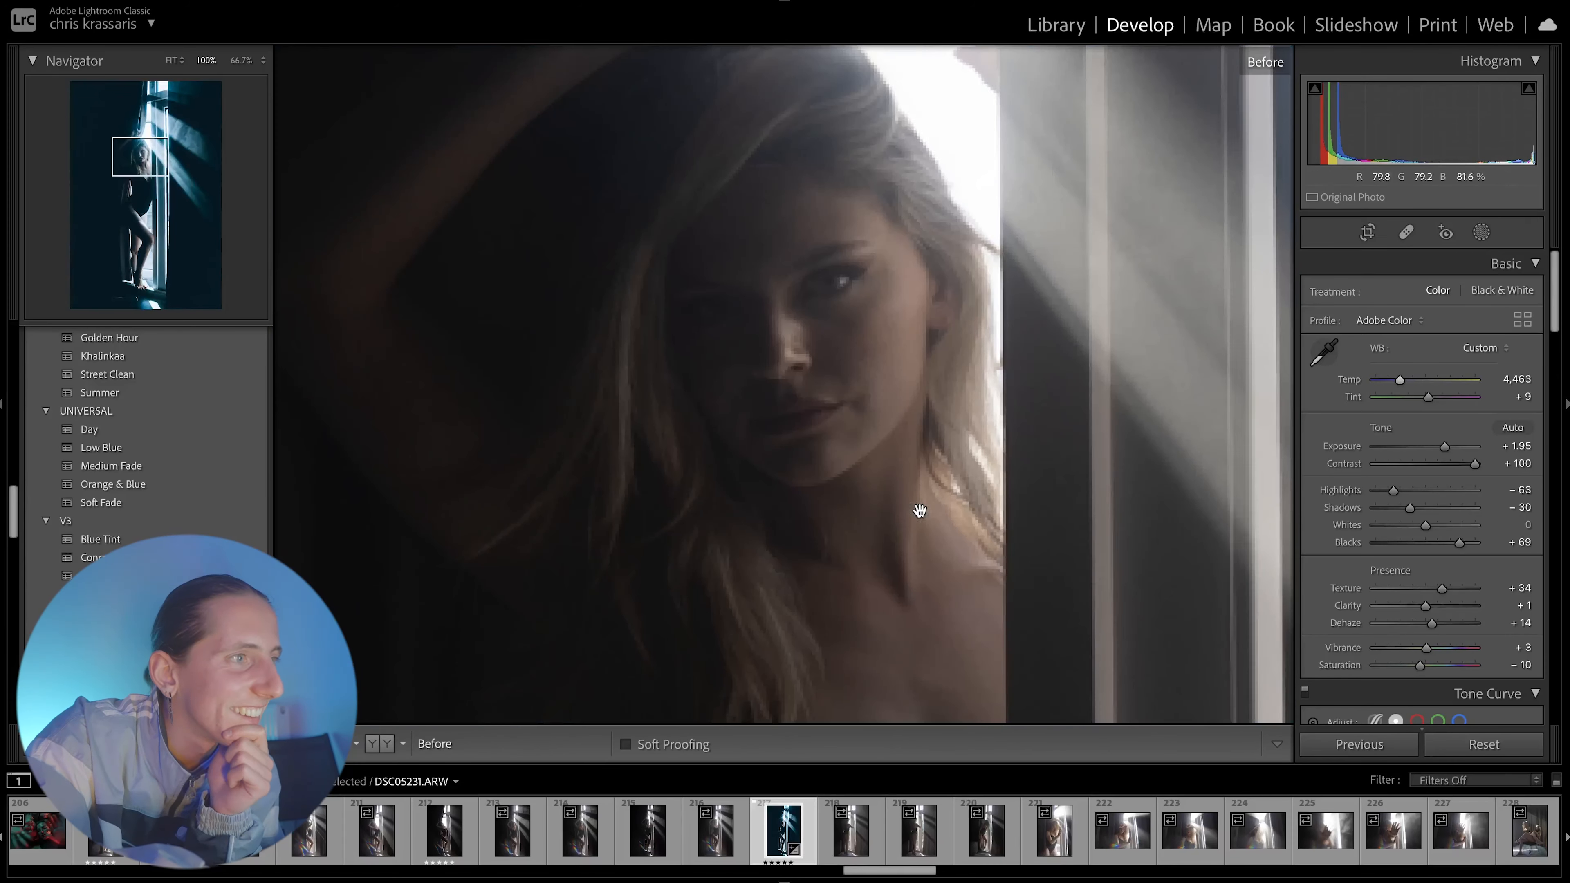
{"action": "key", "text": "backslash"}
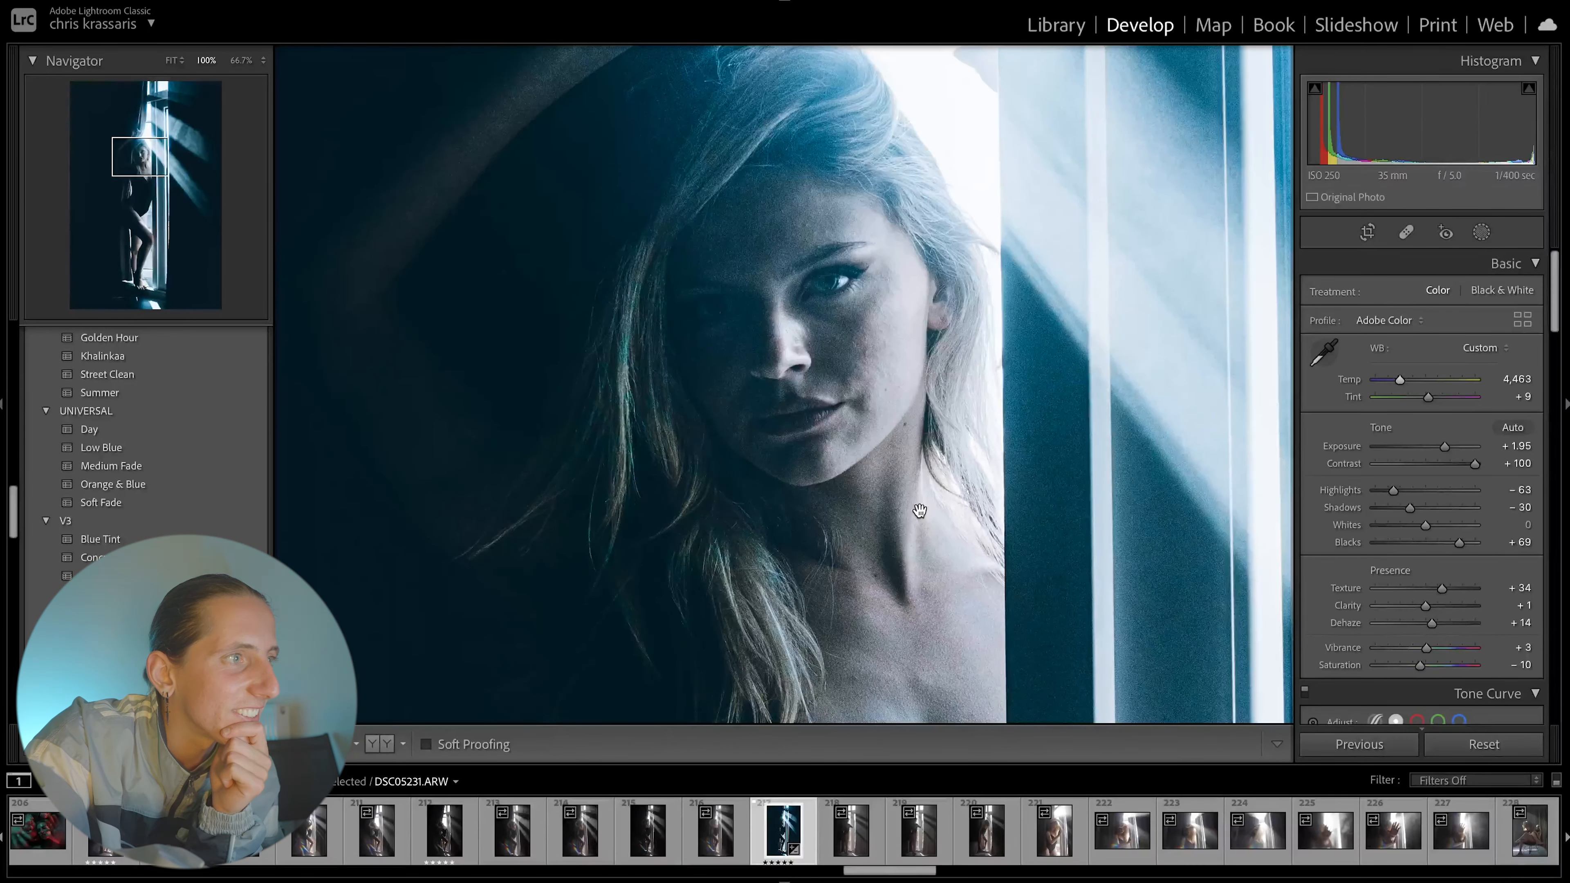
{"action": "key", "text": "backslash"}
{"action": "key", "text": "backslash"}
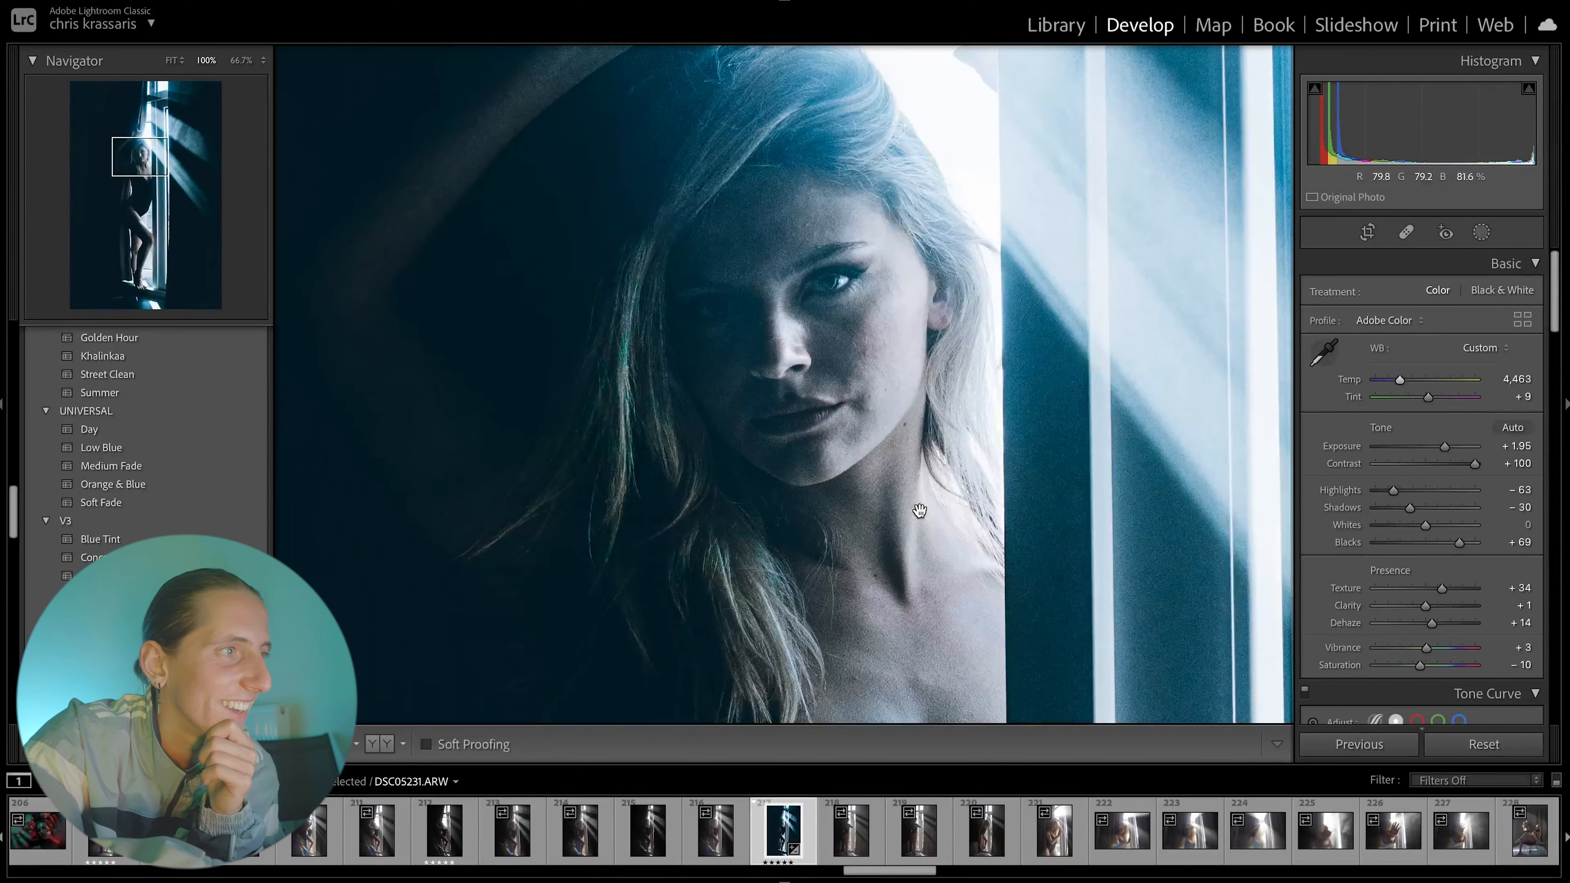
Set Clarity to +24 and Dehaze to +13, checking the detail in the dress and hair up close
{"action": "left_click", "coordinate": [920, 510]}
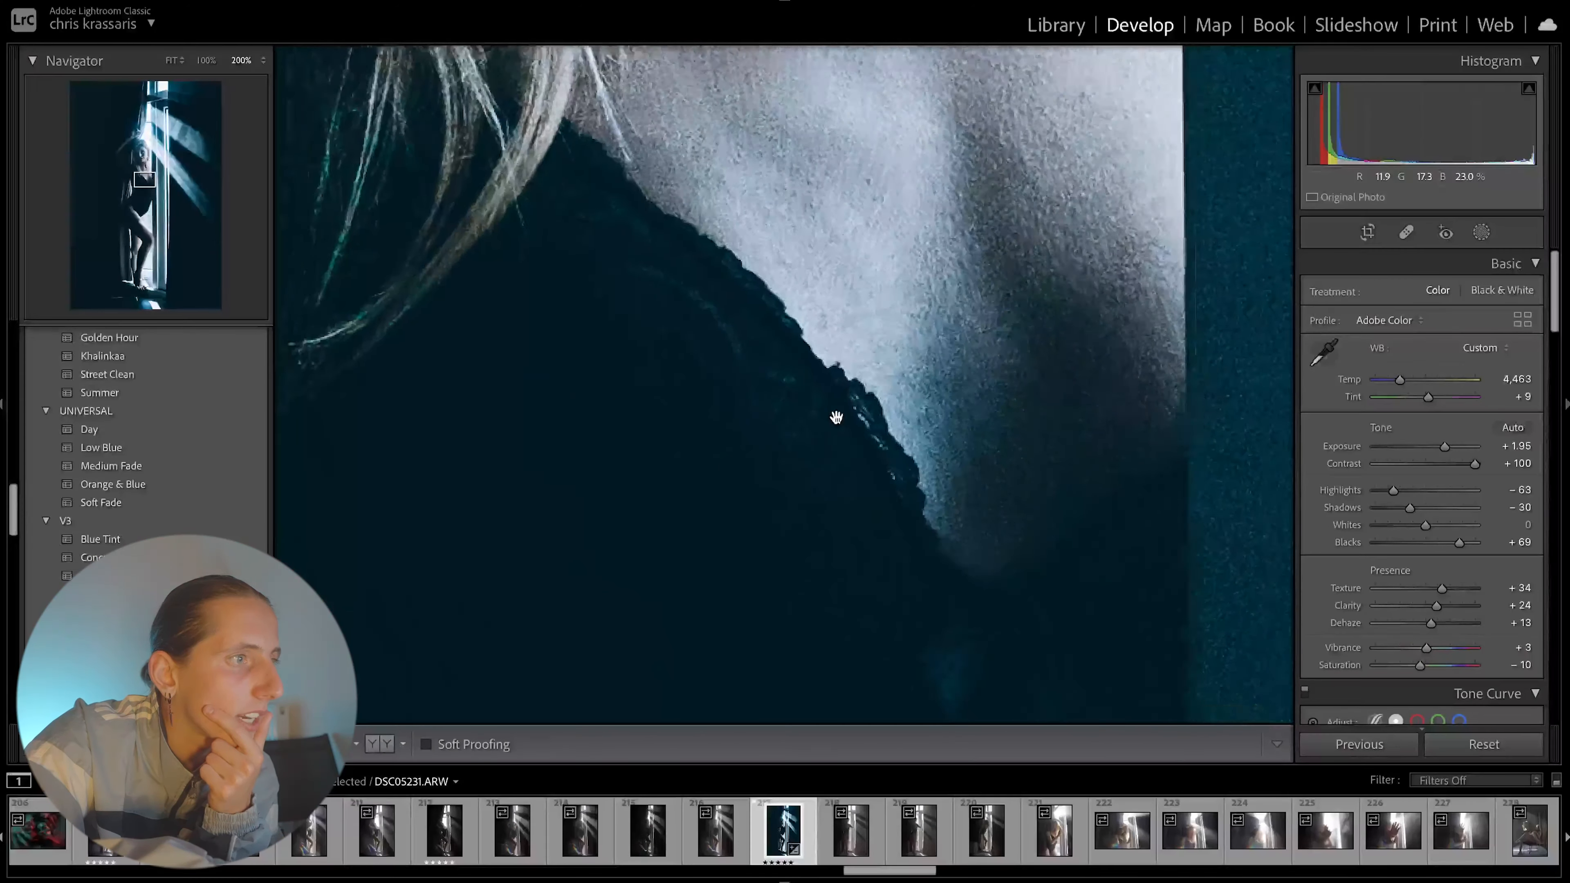
{"action": "key", "text": "super+minus"}
{"action": "left_click_drag", "start_coordinate": [819, 420], "coordinate": [1040, 207]}
Paint a size 8.0 brush mask over the iris of the woman's lit eye and set its Exposure to 0.80
{"action": "left_click_drag", "start_coordinate": [995, 378], "coordinate": [950, 37]}
{"action": "left_click_drag", "start_coordinate": [1015, 498], "coordinate": [1247, 326]}
{"action": "left_click", "coordinate": [1247, 326]}
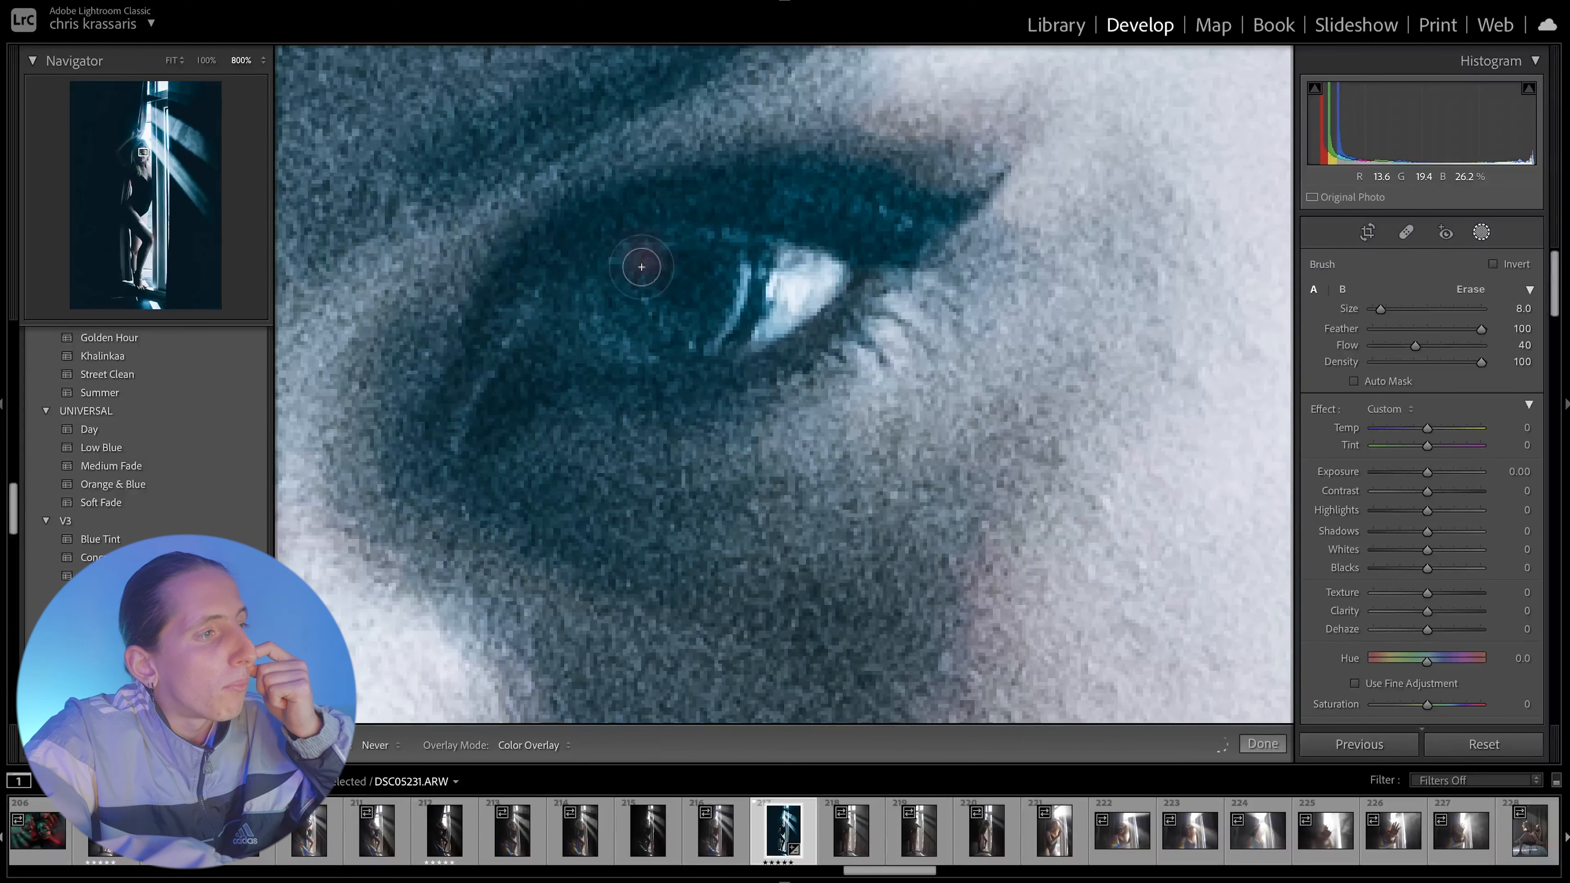
{"action": "mouse_move", "coordinate": [645, 263]}
{"action": "left_mouse_down"}
{"action": "mouse_move", "coordinate": [656, 323]}
{"action": "mouse_move", "coordinate": [690, 338]}
{"action": "mouse_move", "coordinate": [732, 318]}
{"action": "mouse_move", "coordinate": [762, 224]}
{"action": "left_mouse_up"}
{"action": "mouse_move", "coordinate": [726, 333]}
{"action": "left_mouse_down"}
{"action": "mouse_move", "coordinate": [607, 267]}
{"action": "mouse_move", "coordinate": [646, 353]}
{"action": "mouse_move", "coordinate": [724, 321]}
{"action": "mouse_move", "coordinate": [740, 248]}
{"action": "left_mouse_up"}
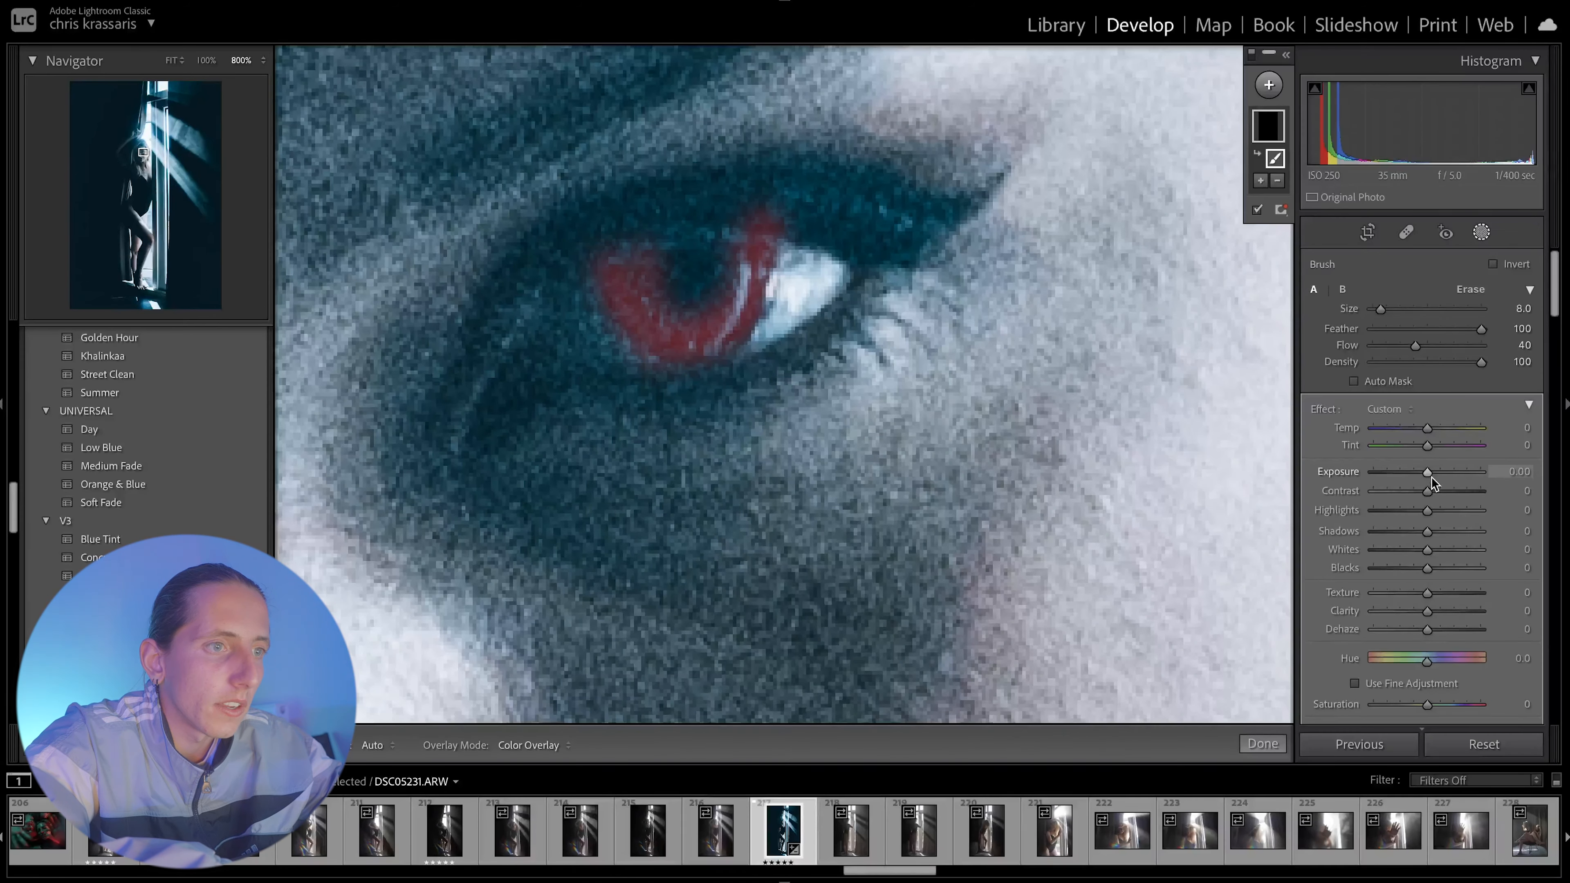
{"action": "left_click_drag", "start_coordinate": [1427, 473], "coordinate": [1437, 473]}
{"action": "key", "text": "ctrl+minus"}
{"action": "key", "text": "ctrl+minus"}
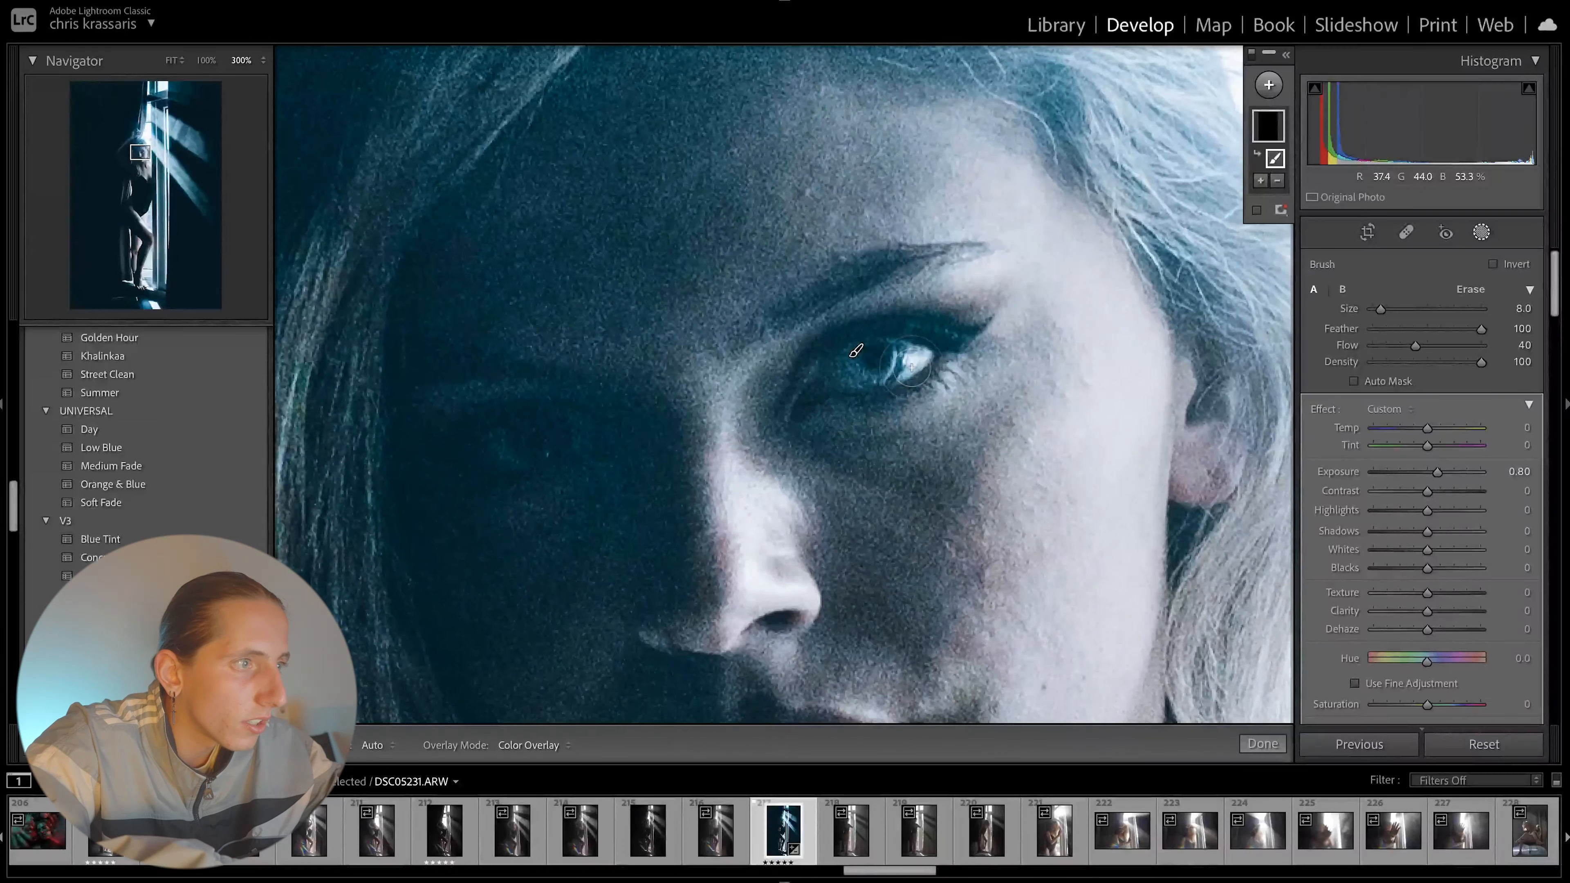
Raise the eye mask's Exposure a little further and check the effect from farther out
{"action": "key", "text": "ctrl+equal"}
{"action": "key", "text": "ctrl+equal"}
{"action": "left_click_drag", "start_coordinate": [1438, 472], "coordinate": [1444, 472]}
{"action": "key", "text": "ctrl+minus"}
{"action": "key", "text": "ctrl+minus"}
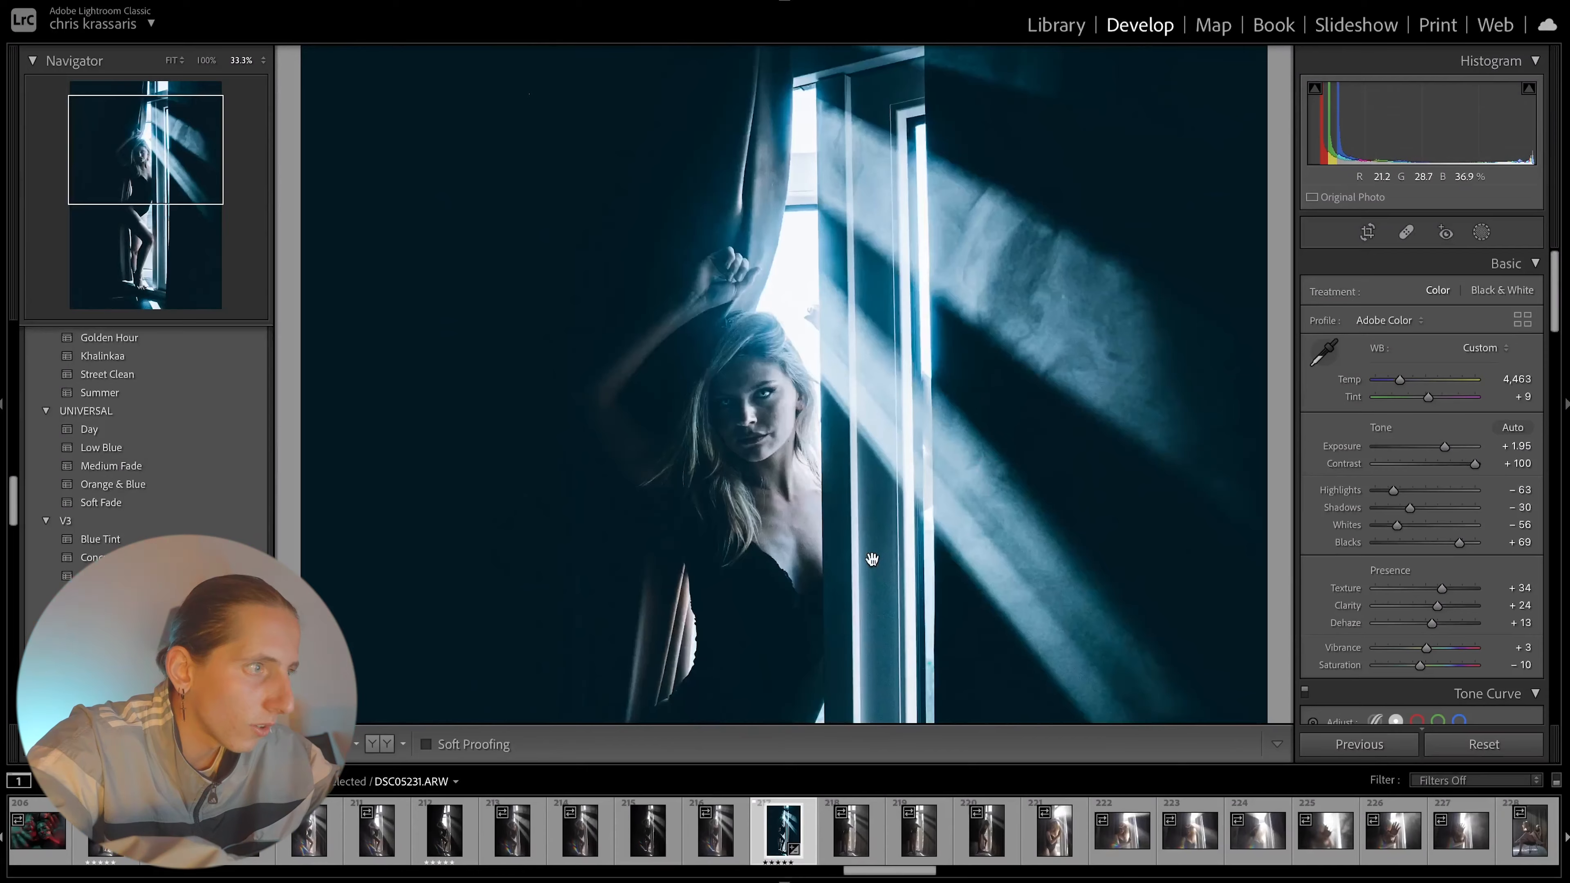
Lower Whites to −56 and inspect the woman's body and face at several zoom levels
{"action": "left_click_drag", "start_coordinate": [870, 558], "coordinate": [1002, 222]}
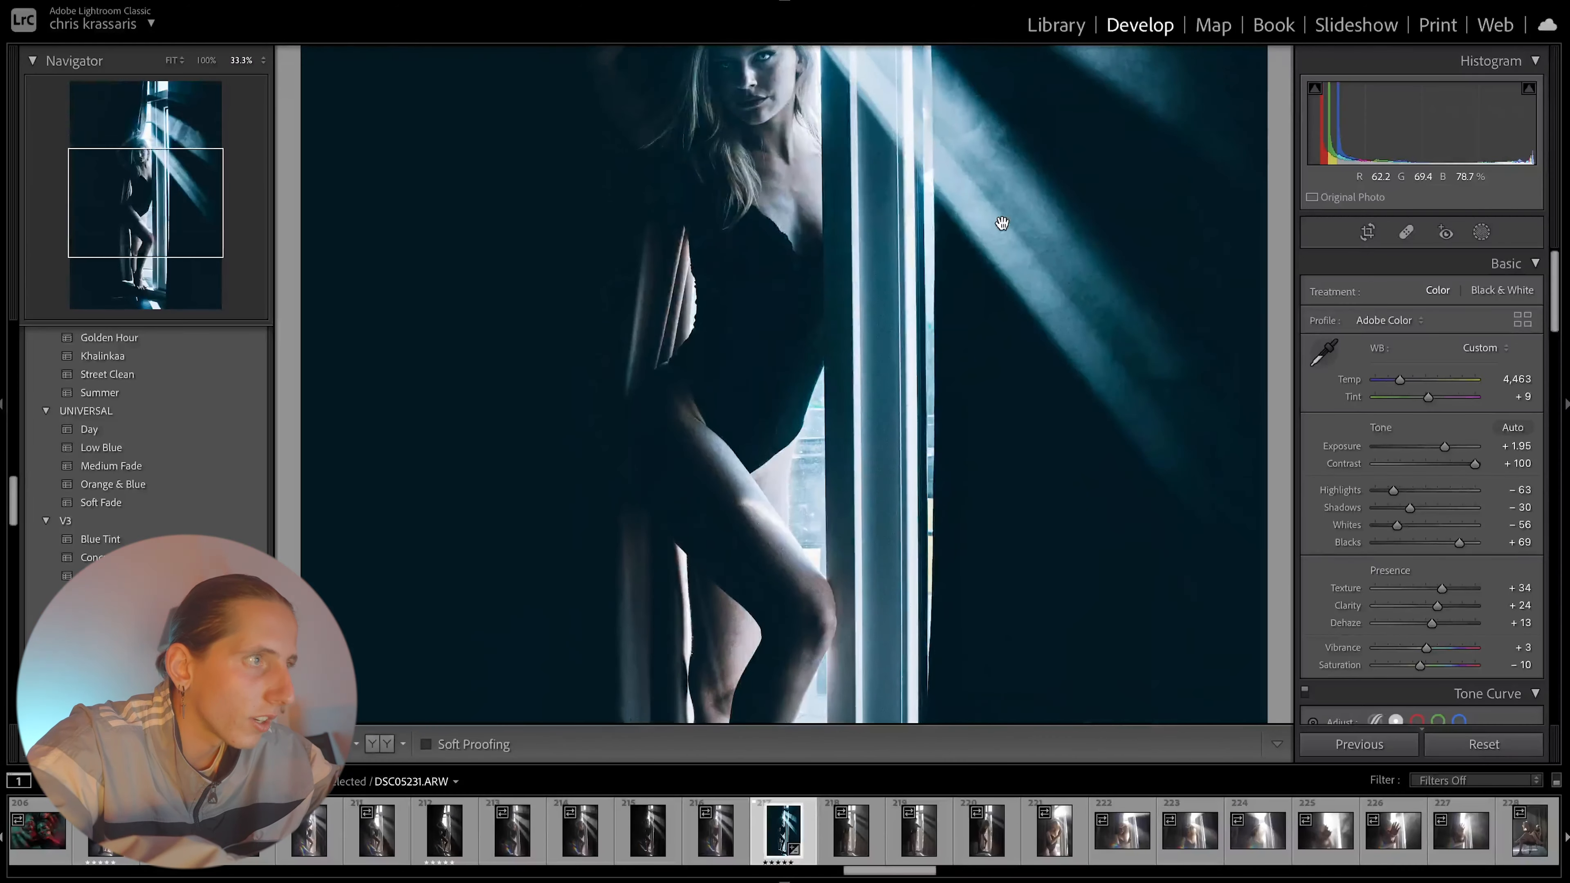
{"action": "key", "text": "ctrl+minus"}
{"action": "left_click_drag", "start_coordinate": [799, 220], "coordinate": [815, 283]}
{"action": "key", "text": "ctrl+equal"}
{"action": "key", "text": "ctrl+equal"}
{"action": "key", "text": "ctrl+equal"}
{"action": "left_click_drag", "start_coordinate": [951, 373], "coordinate": [543, 688]}
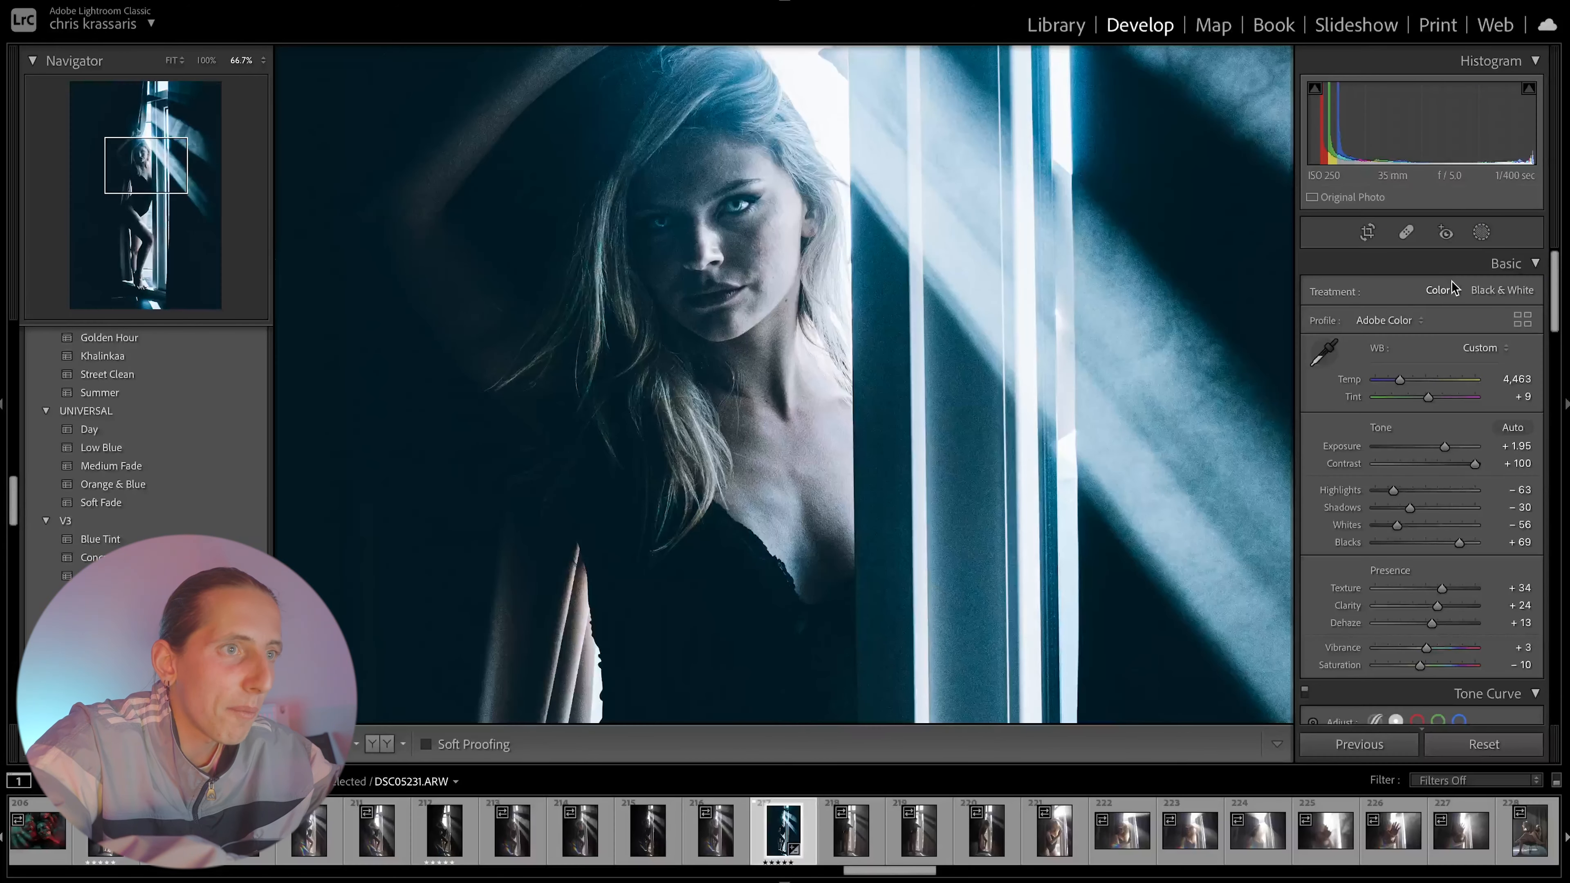
Set the eye brush mask's Exposure to 0.97 and export the portrait with the previous export settings
{"action": "key", "text": "k"}
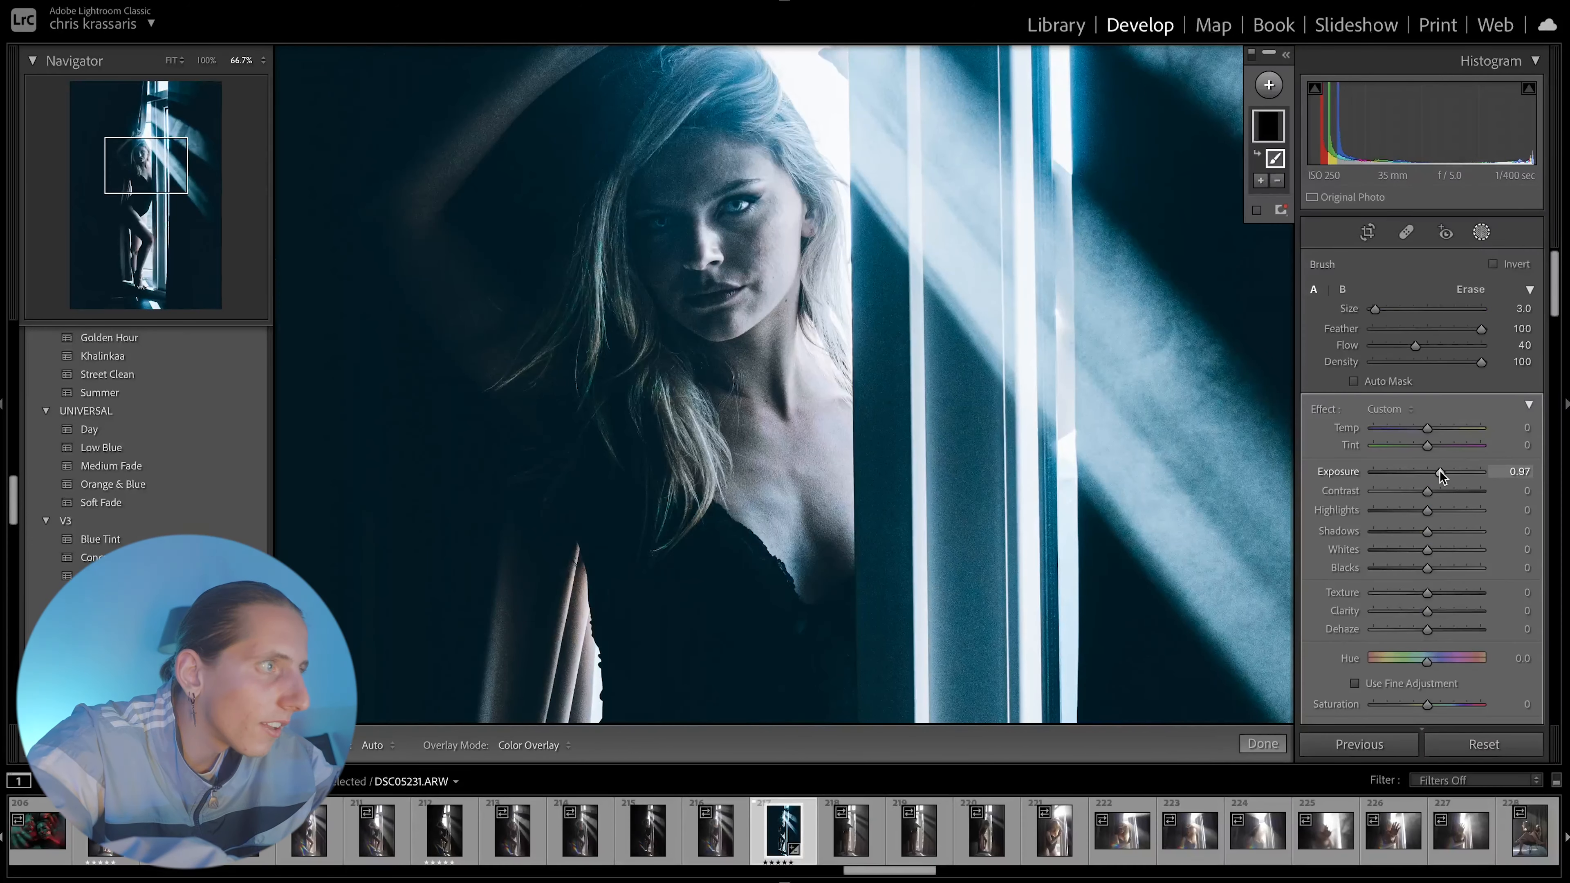
{"action": "left_click", "coordinate": [802, 482]}
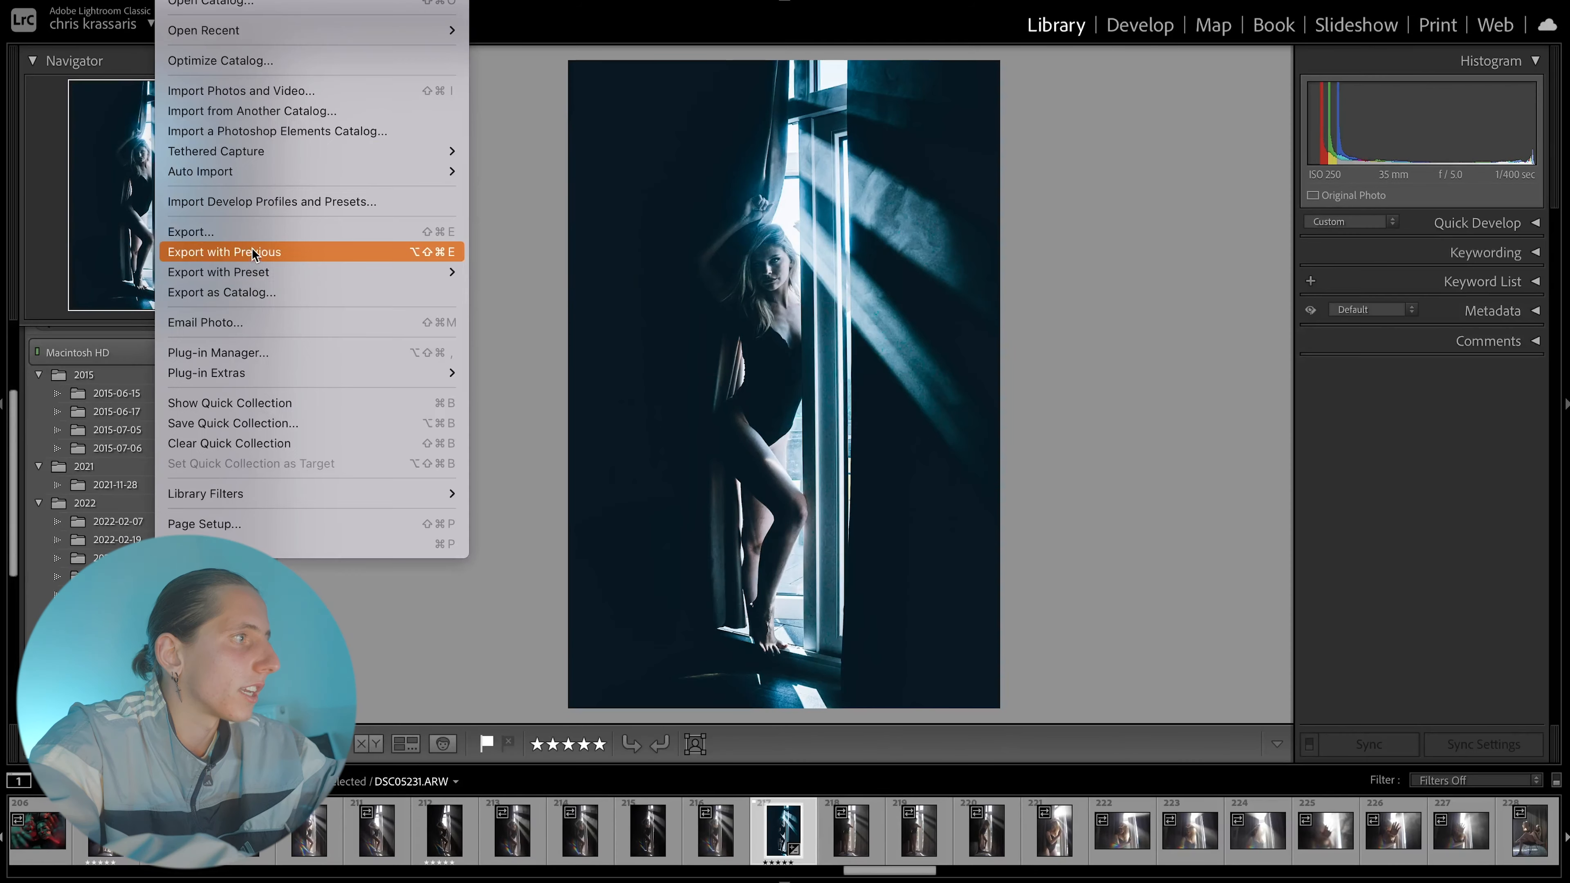
{"action": "left_click", "coordinate": [251, 248]}
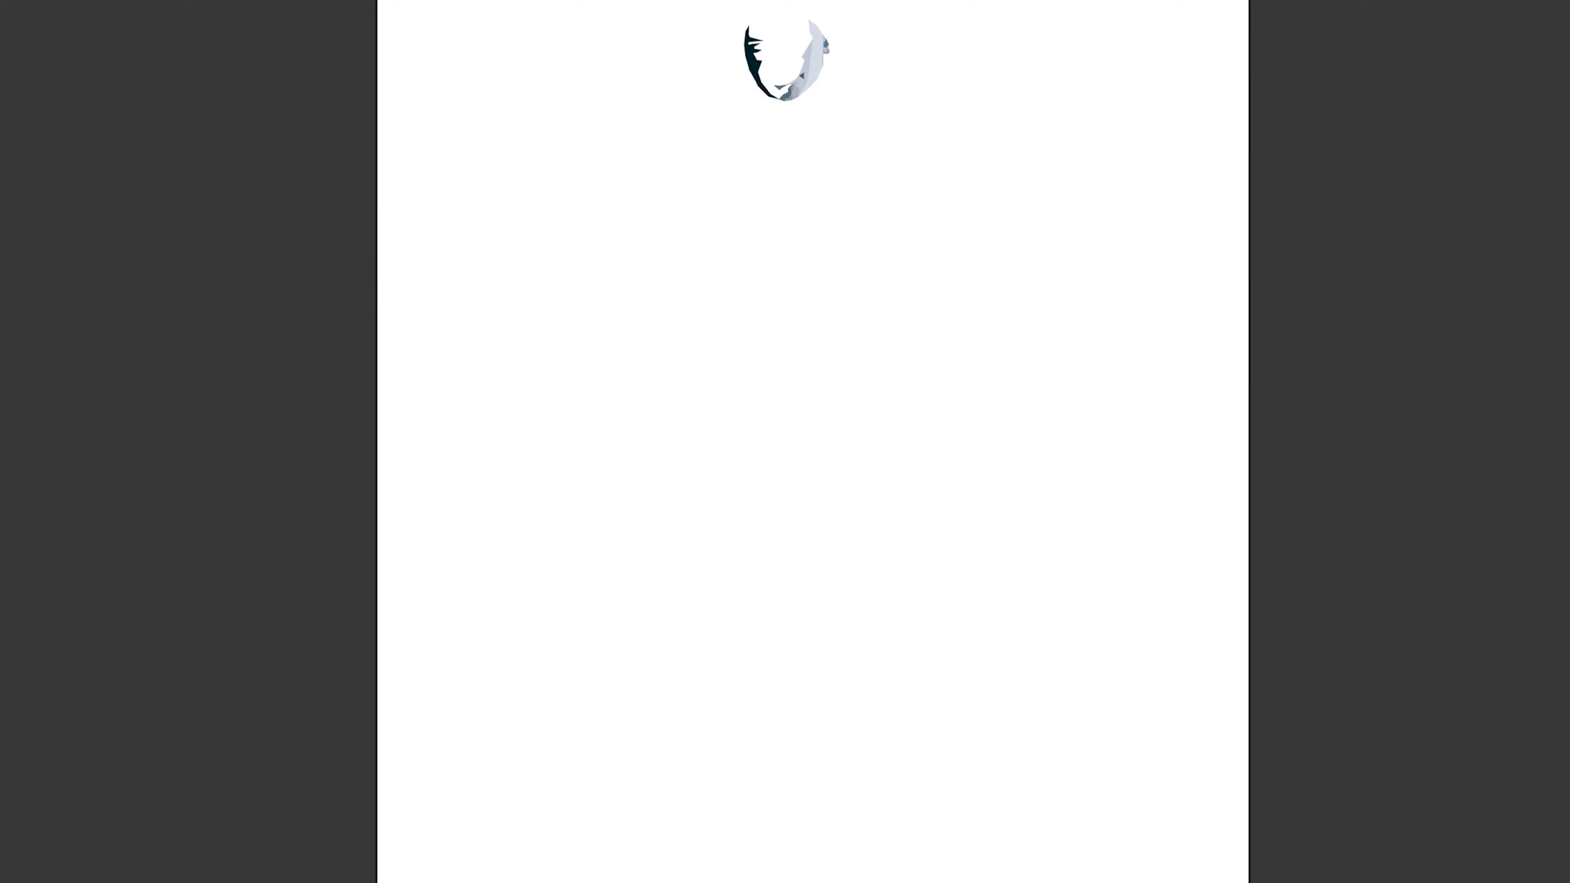